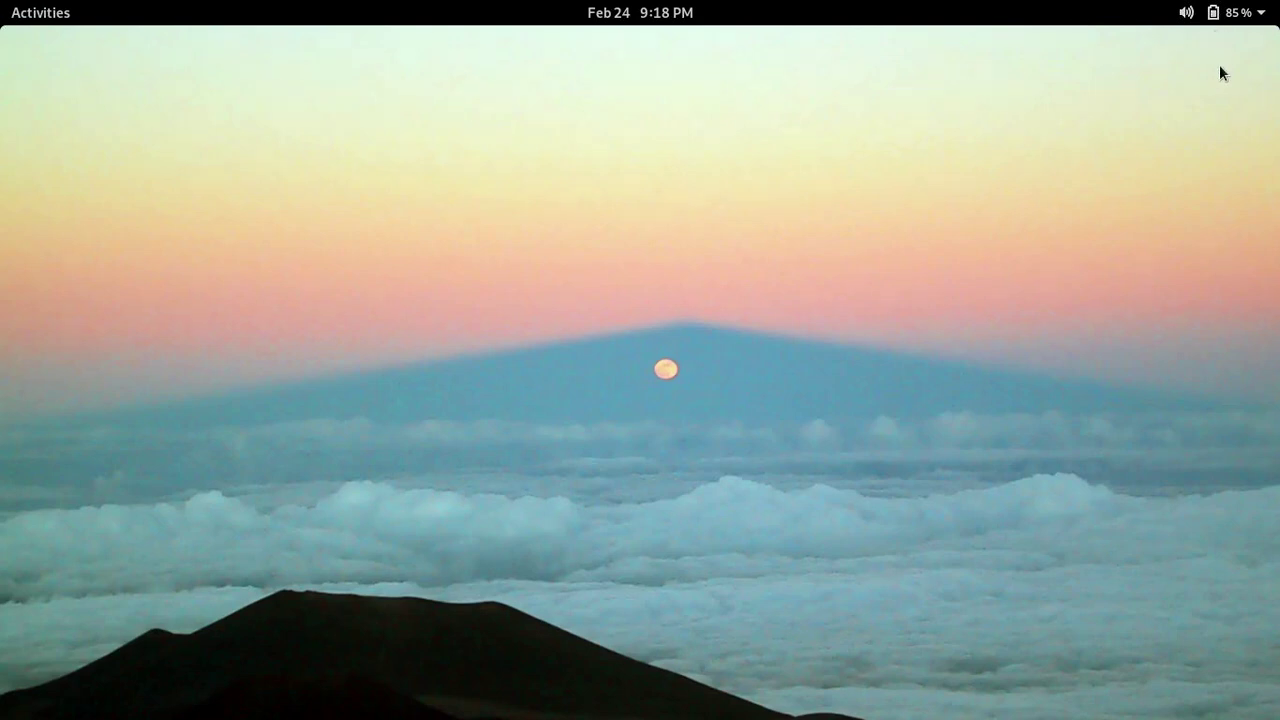
- Check the system status menu, then open the calendar and notifications panel from the clock
{"action": "left_click", "coordinate": [1248, 12]}
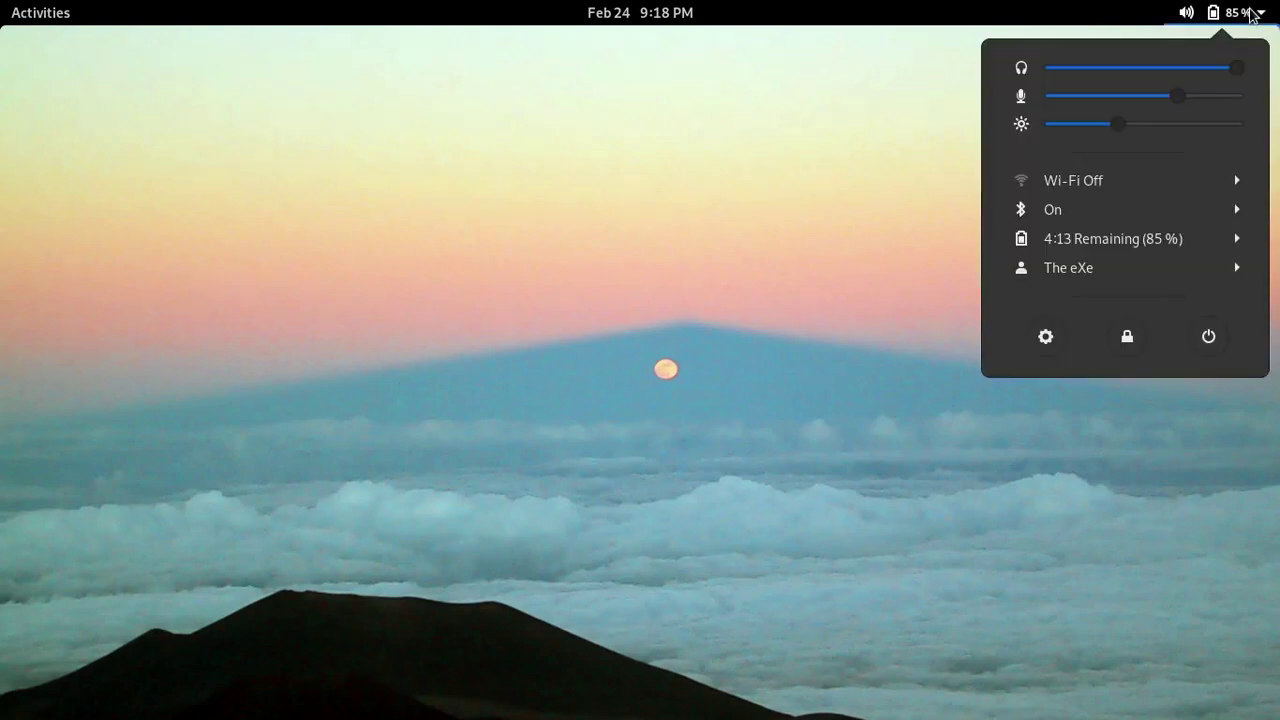
{"action": "left_click", "coordinate": [1246, 12]}
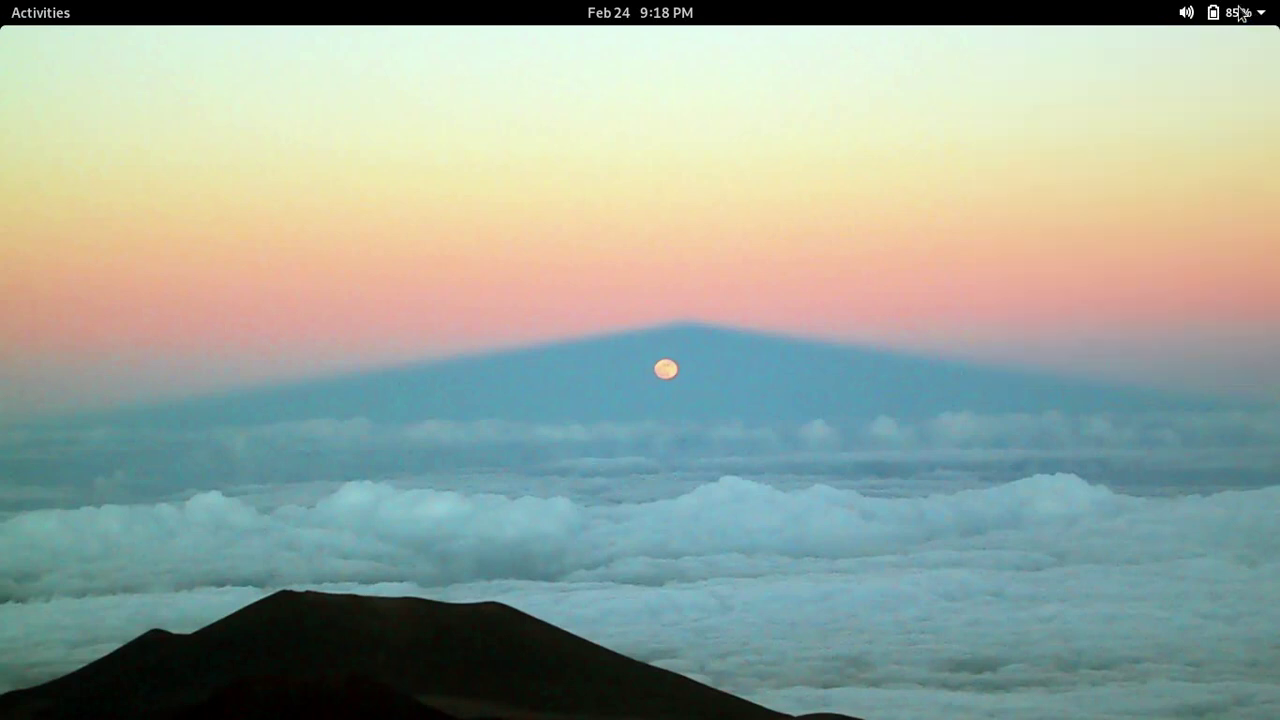
{"action": "left_click", "coordinate": [648, 12]}
- Open the Activities overview and scroll over the workspace previews
{"action": "left_click", "coordinate": [63, 8]}
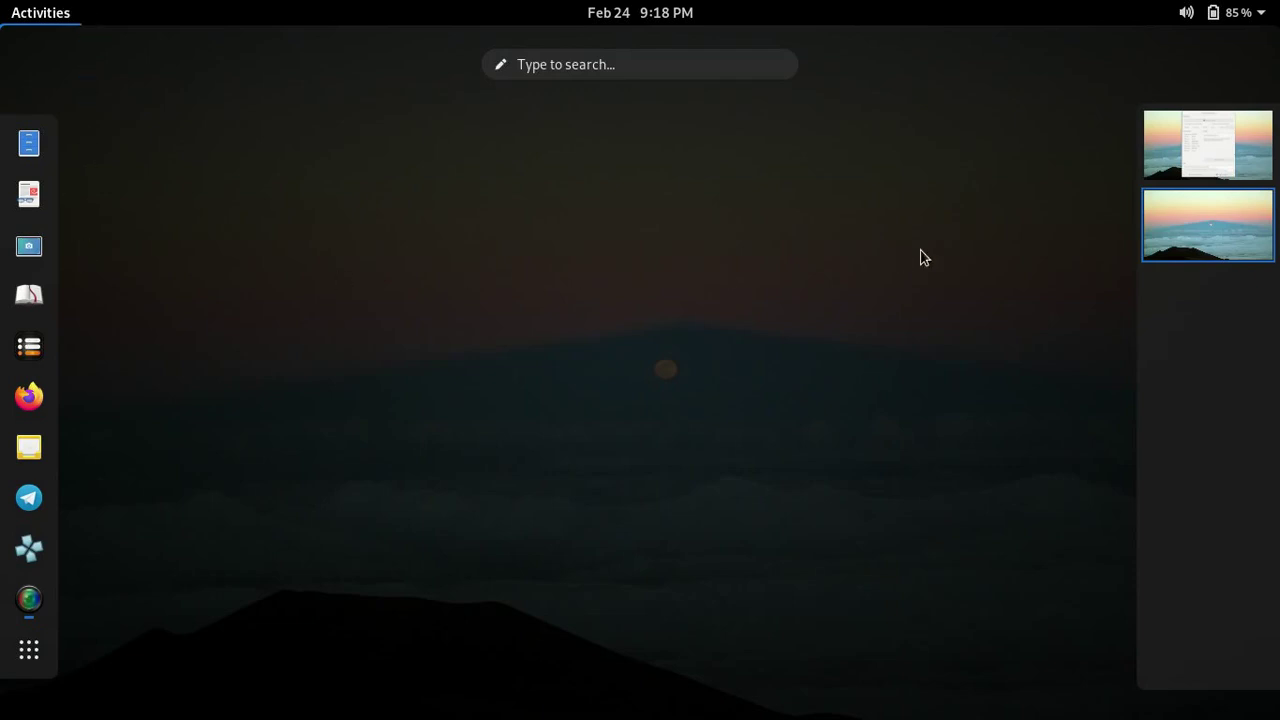
{"action": "scroll", "coordinate": [1235, 207], "scroll_direction": "up", "scroll_amount": 1}
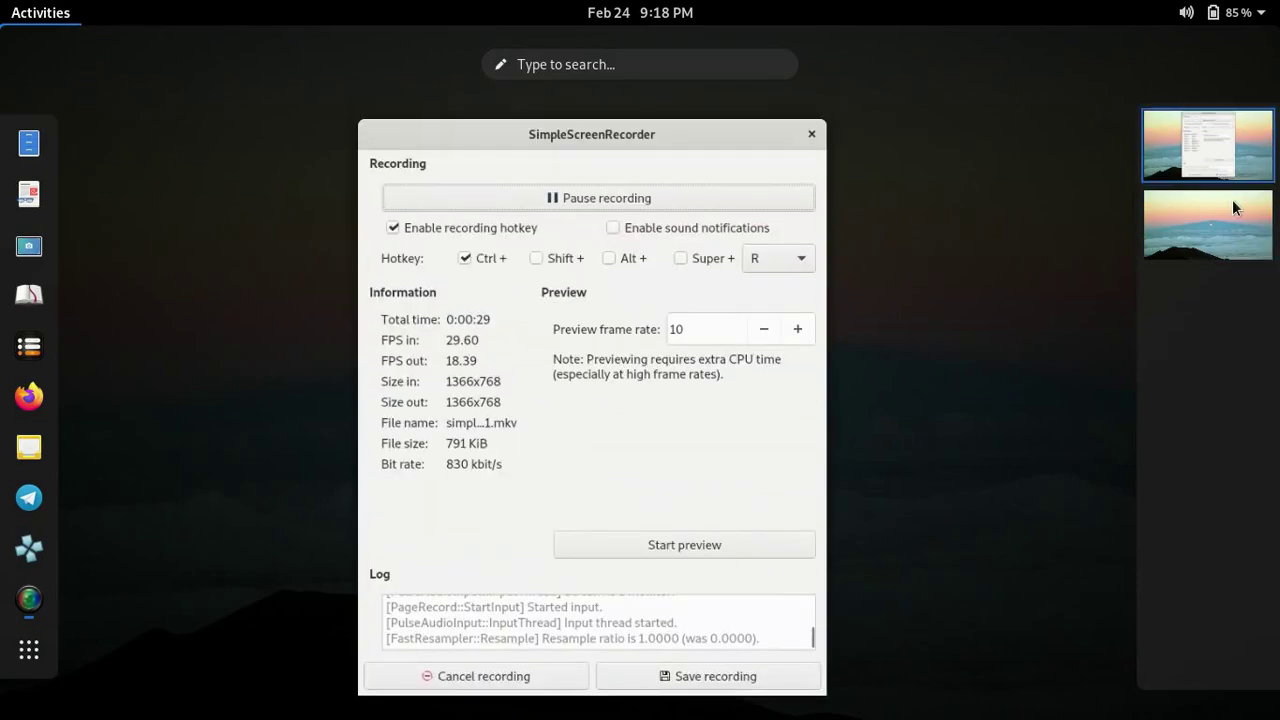
{"action": "scroll", "coordinate": [1232, 207], "scroll_direction": "down", "scroll_amount": 1}
{"action": "scroll", "coordinate": [1233, 207], "scroll_direction": "up", "scroll_amount": 1}
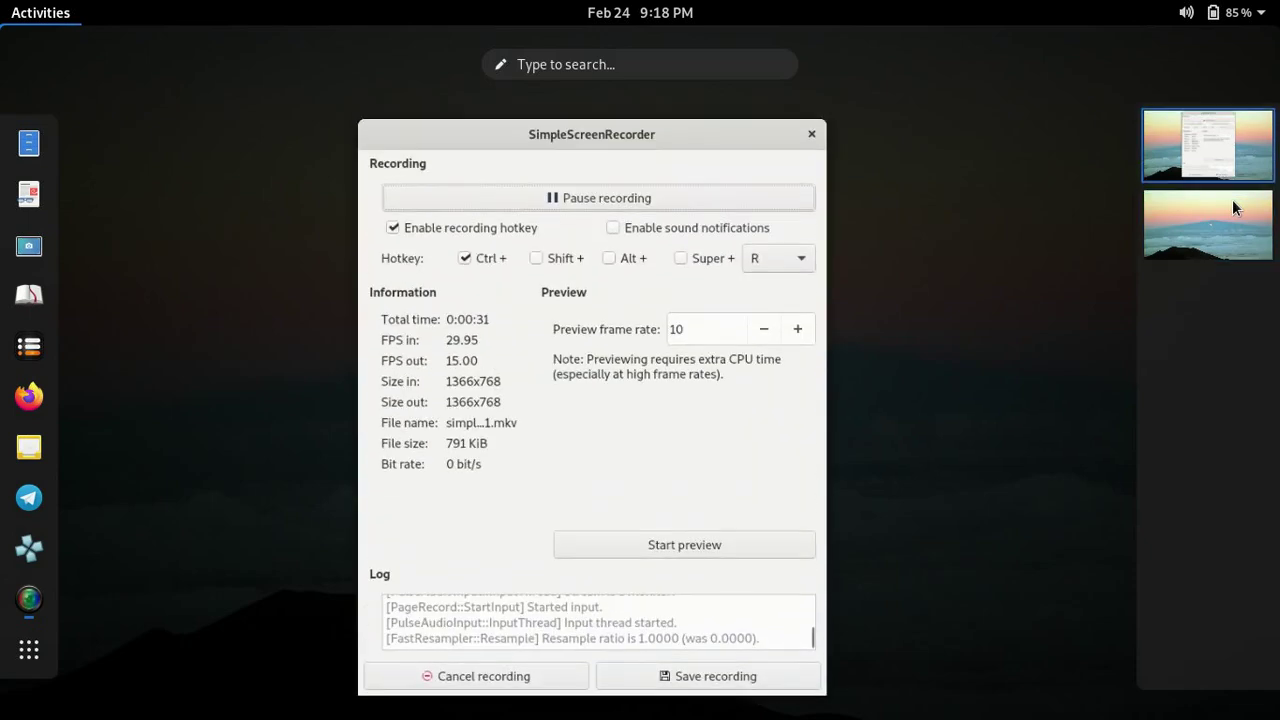
{"action": "scroll", "coordinate": [1233, 207], "scroll_direction": "down", "scroll_amount": 1}
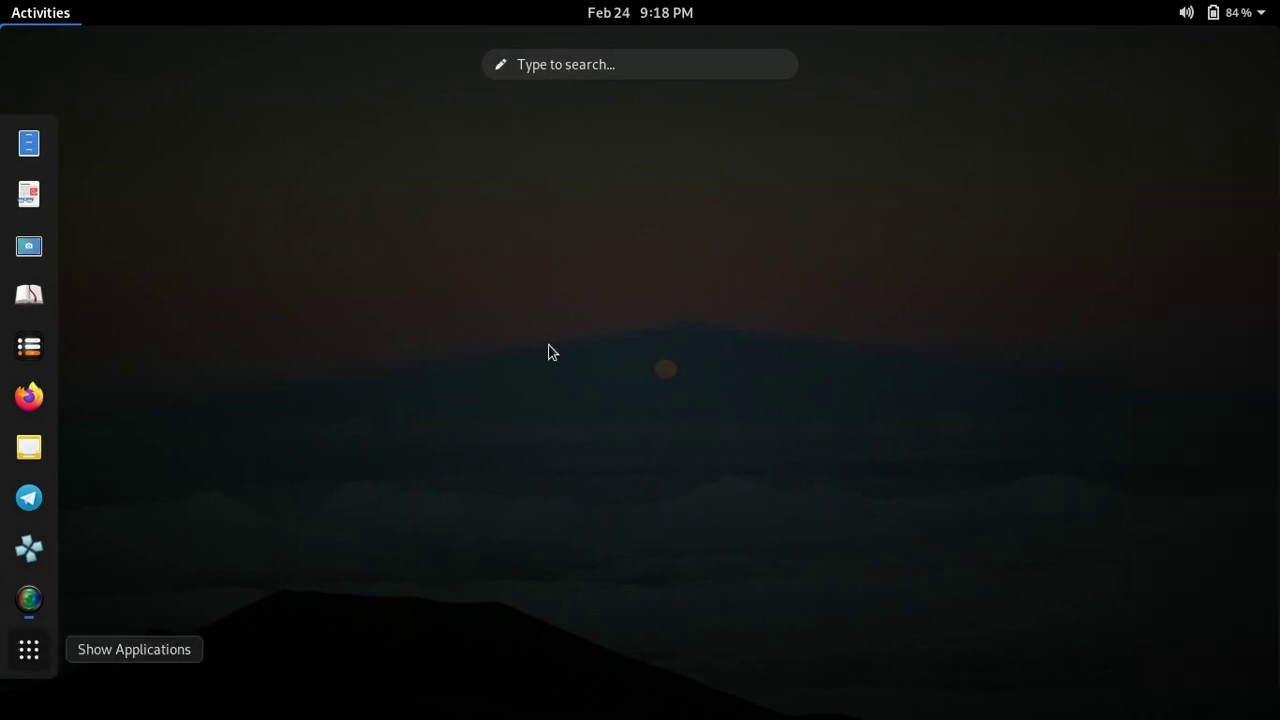
- Switch to the full application grid with Super+A and scroll to its last page
{"action": "key", "text": "super+a"}
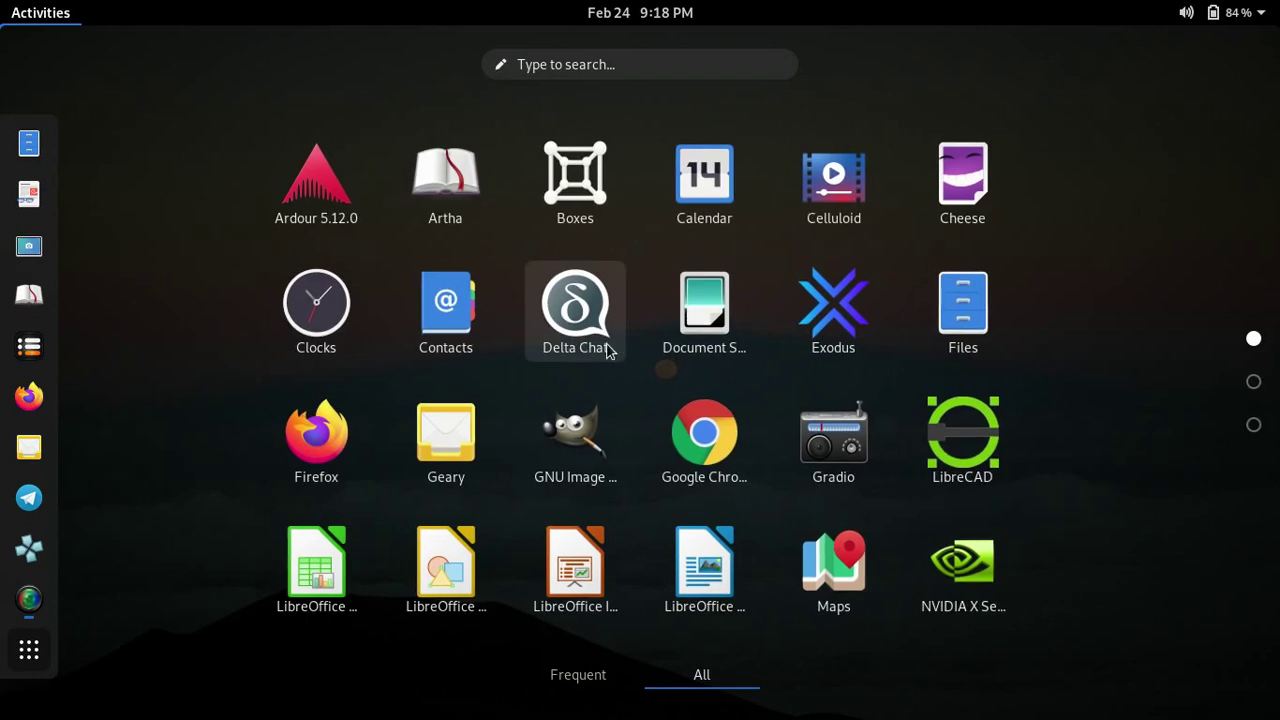
{"action": "scroll", "coordinate": [607, 349], "scroll_direction": "down", "scroll_amount": 1}
{"action": "scroll", "coordinate": [607, 349], "scroll_direction": "down", "scroll_amount": 1}
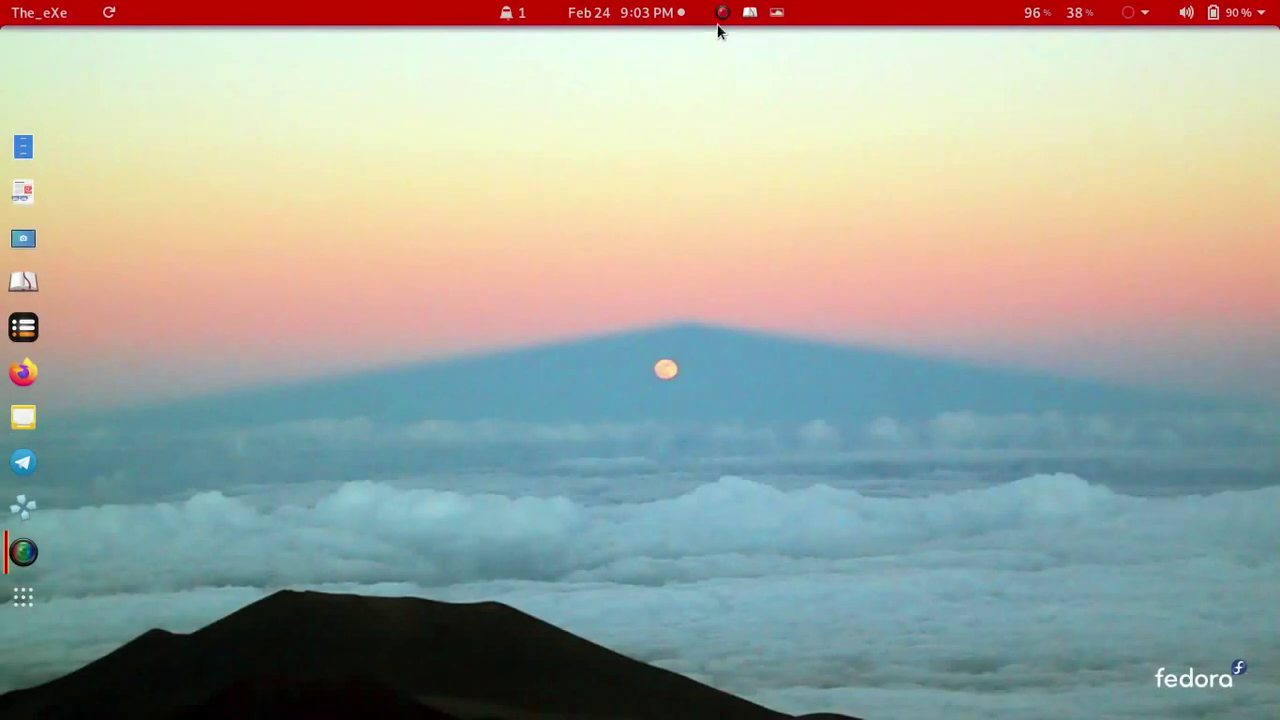
- Toggle the SimpleScreenRecorder window hidden, shown, then hidden again via its tray icon
{"action": "left_click", "coordinate": [723, 14]}
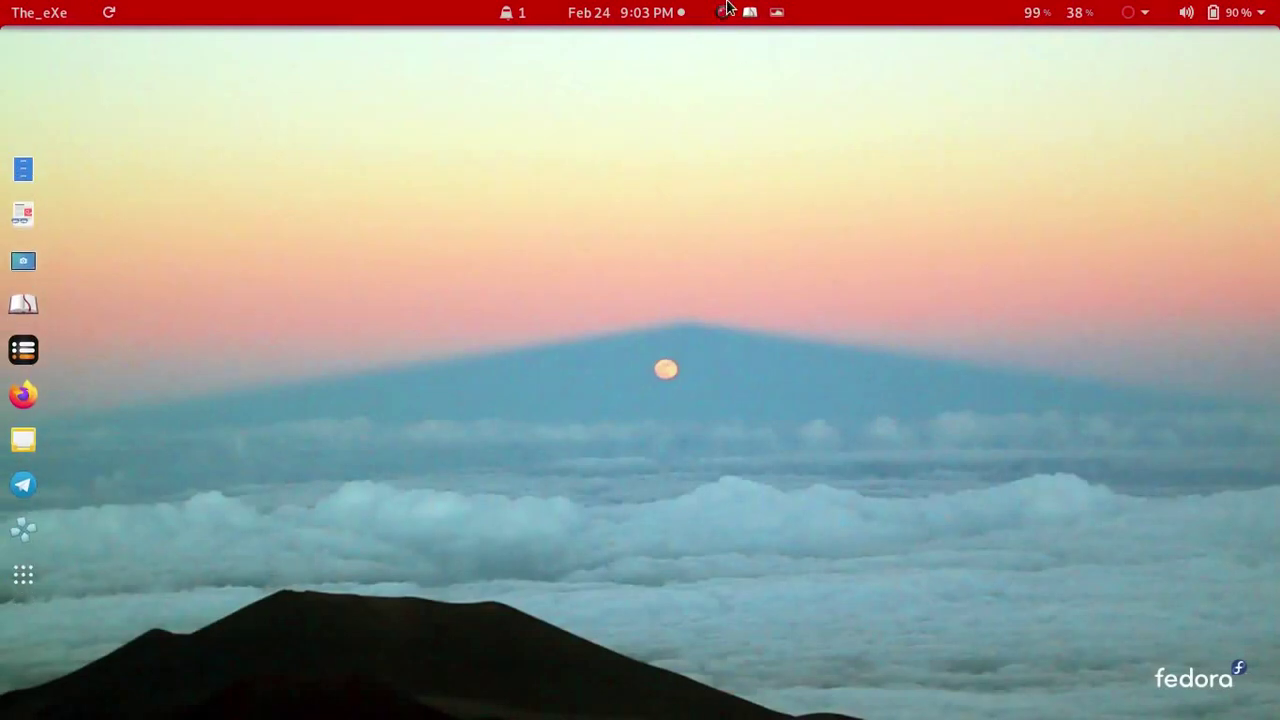
{"action": "left_click", "coordinate": [723, 12]}
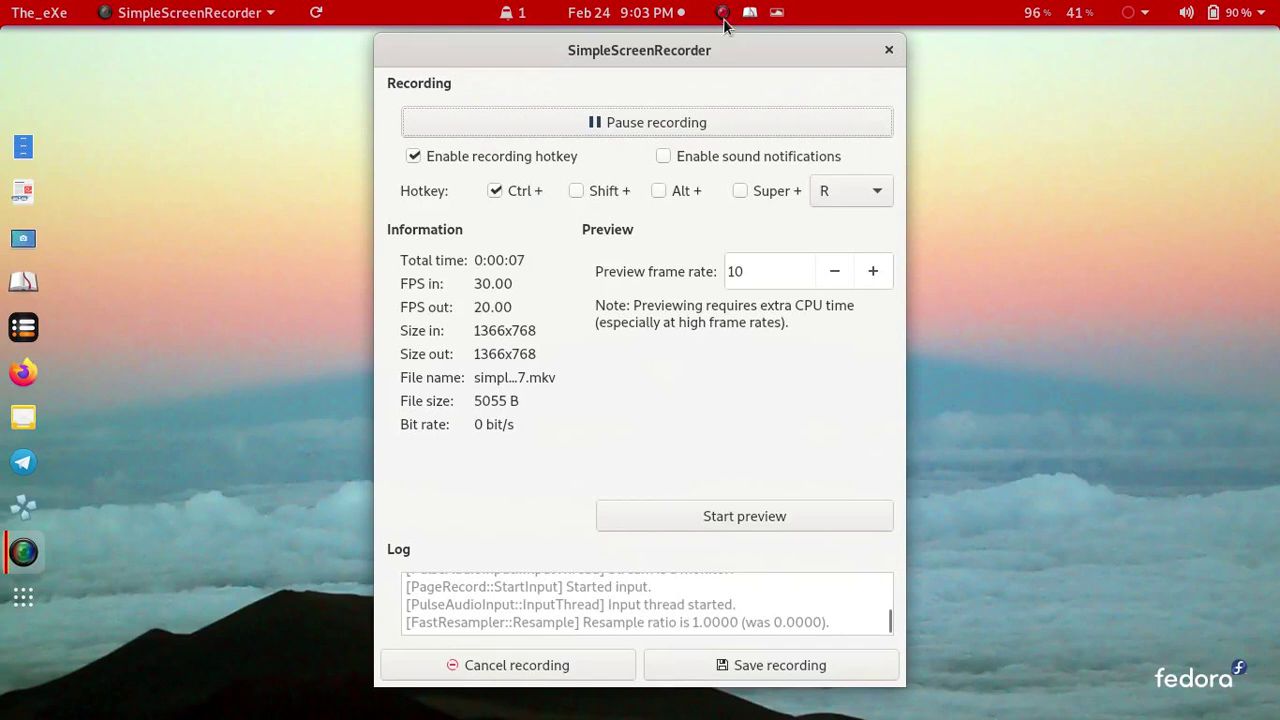
{"action": "left_click", "coordinate": [723, 13]}
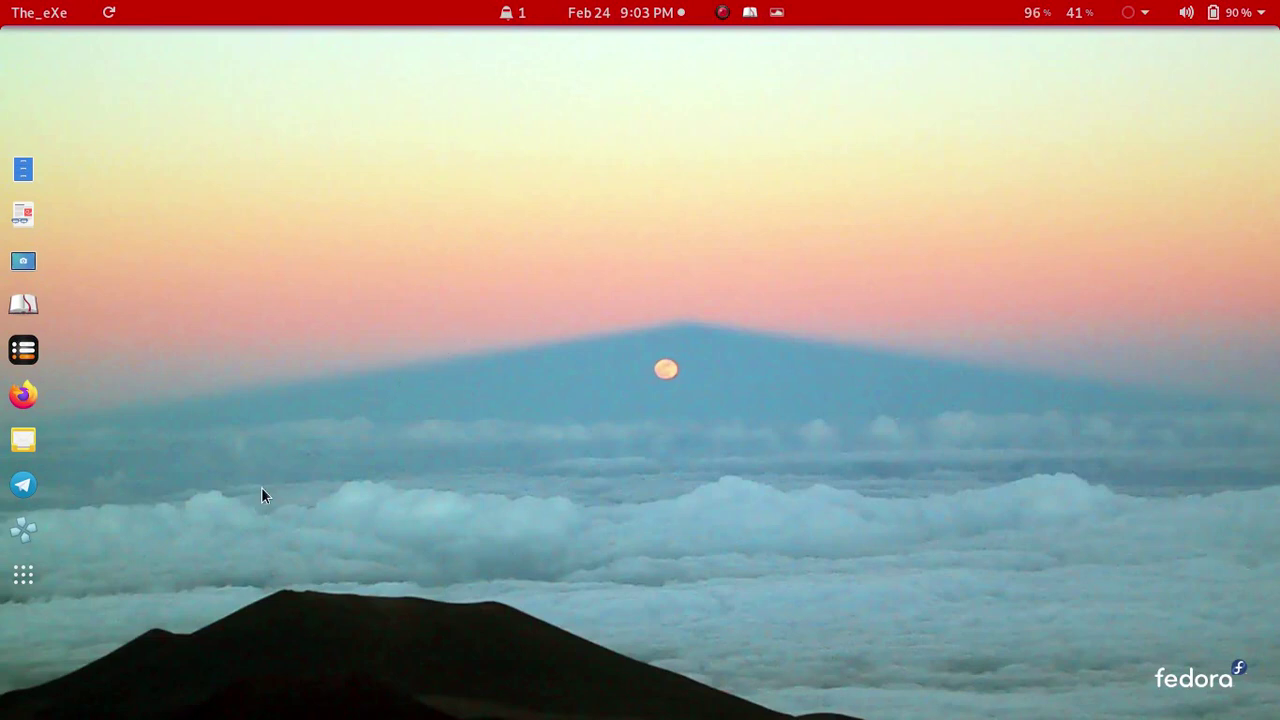
- Open Show Applications, page to Variety and launch it
{"action": "left_click", "coordinate": [16, 578]}
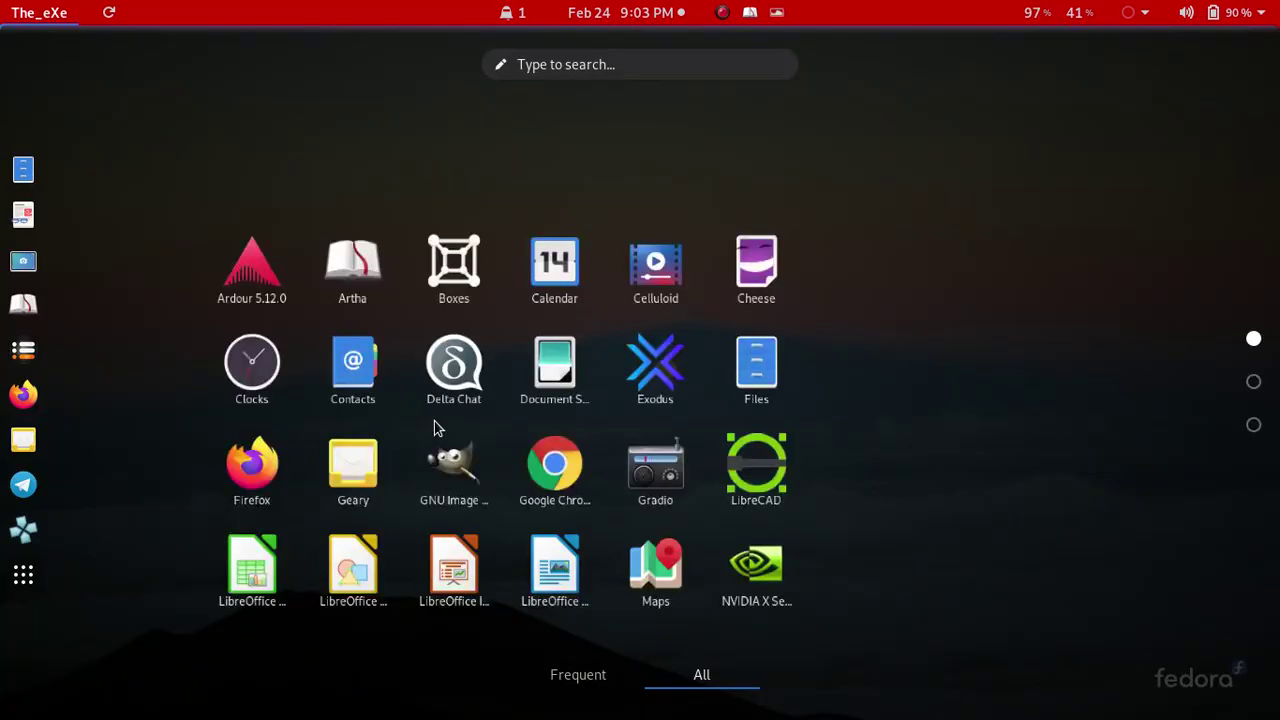
{"action": "scroll", "coordinate": [519, 438], "scroll_direction": "down", "scroll_amount": 2}
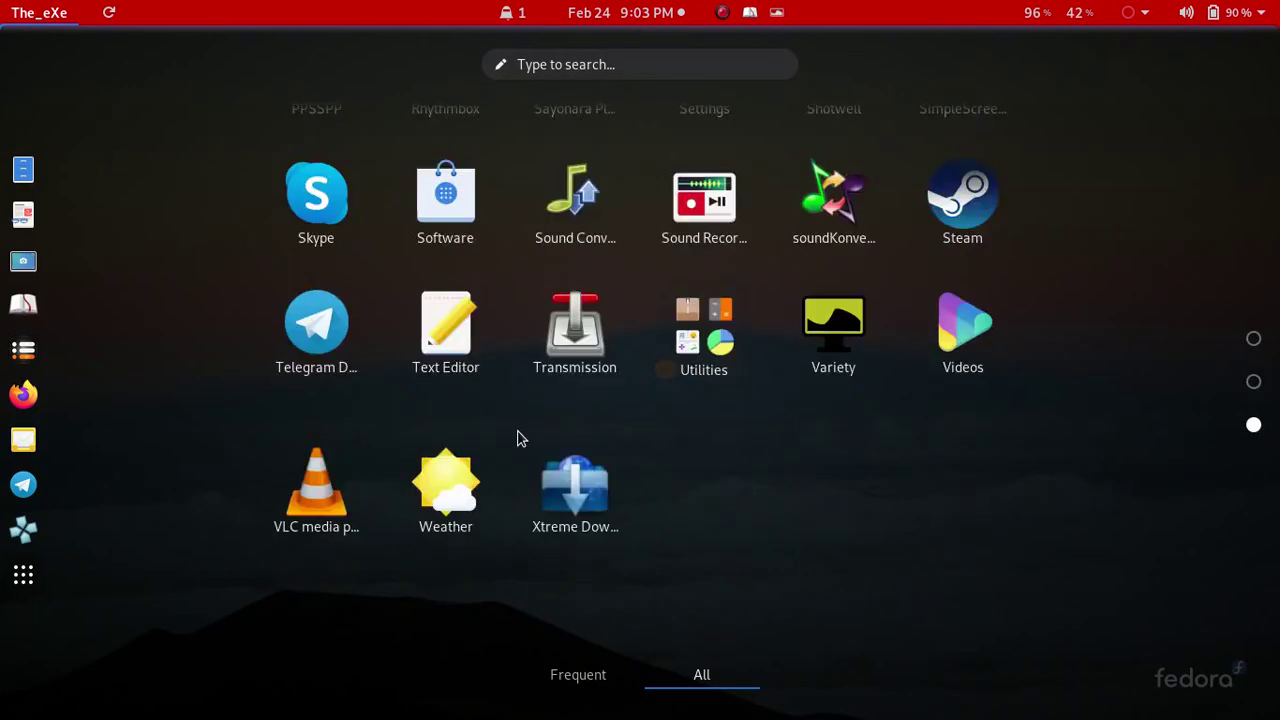
{"action": "scroll", "coordinate": [519, 438], "scroll_direction": "up", "scroll_amount": 2}
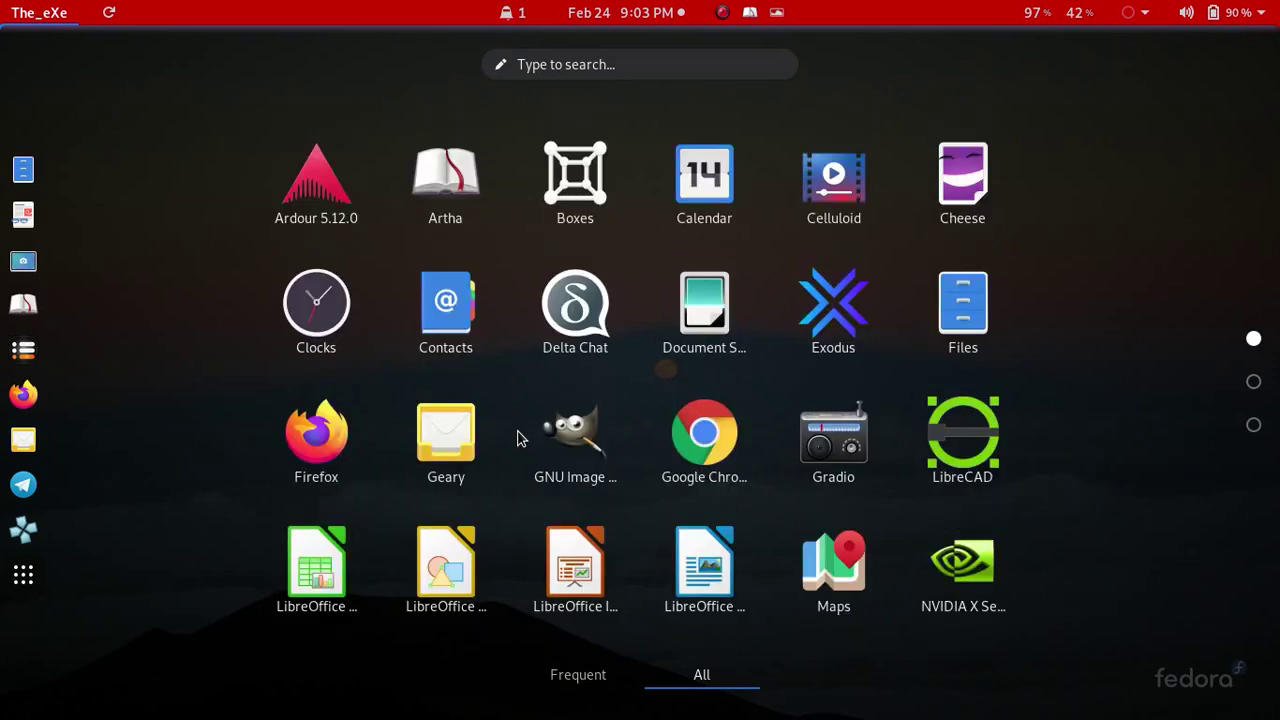
{"action": "scroll", "coordinate": [519, 438], "scroll_direction": "down", "scroll_amount": 1}
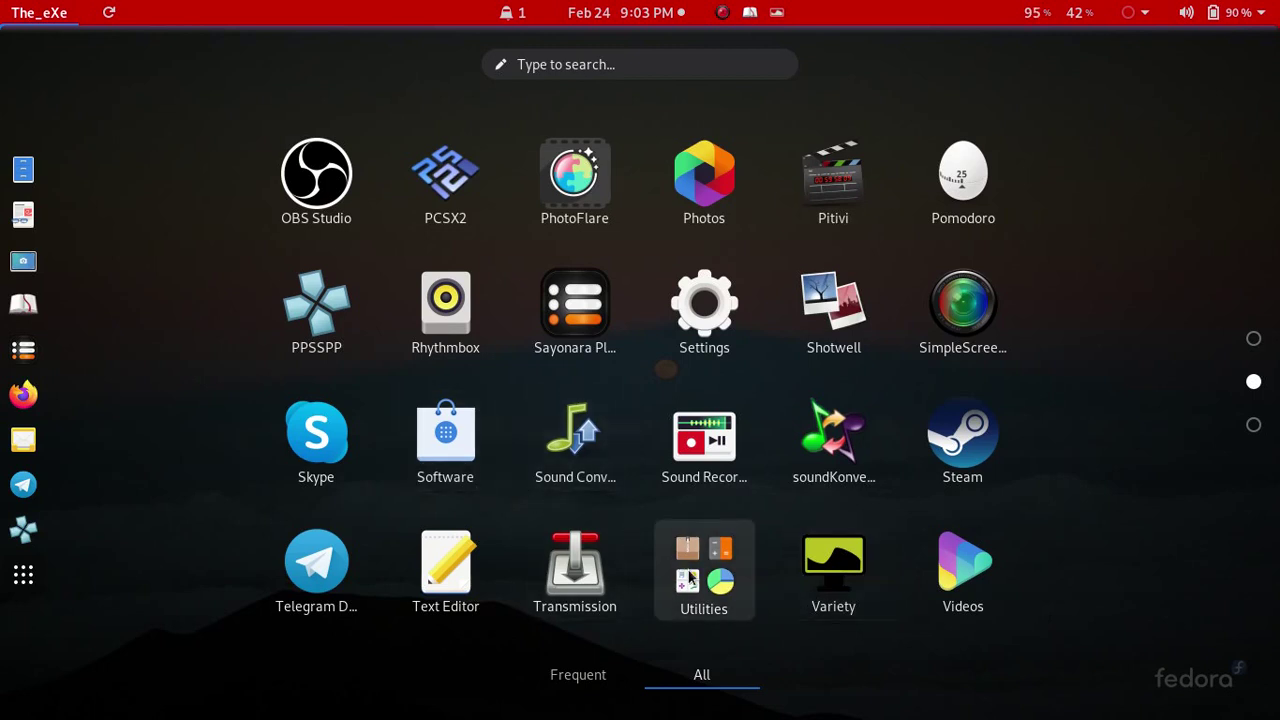
{"action": "left_click", "coordinate": [819, 582]}
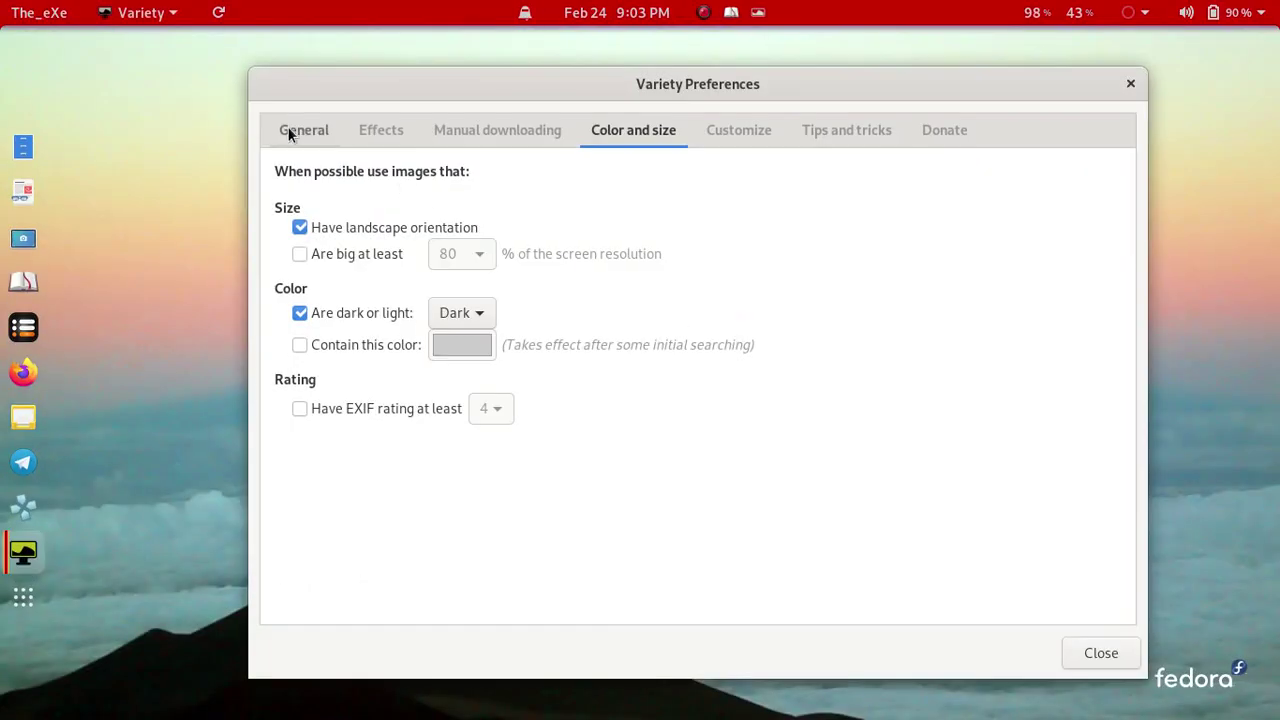
- Review Variety's General page, including its wallpaper-change interval and image sources
{"action": "left_click", "coordinate": [290, 129]}
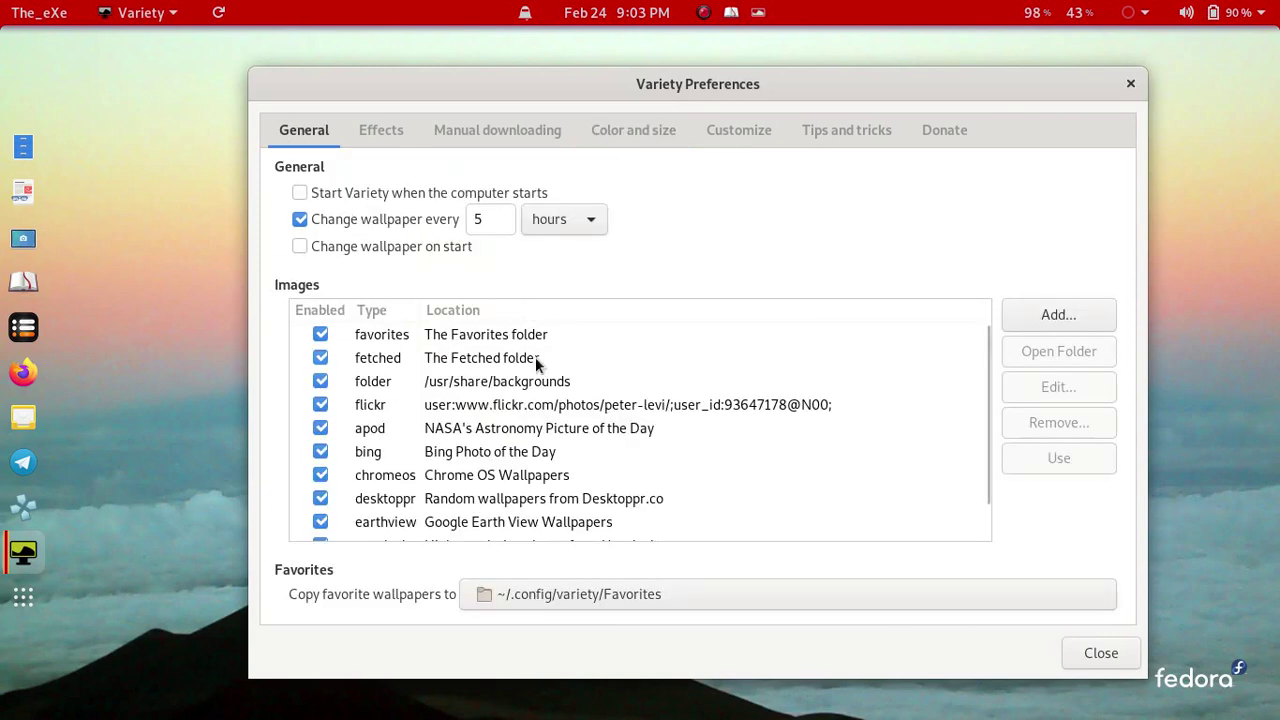
{"action": "scroll", "coordinate": [535, 357], "scroll_direction": "down", "scroll_amount": 1}
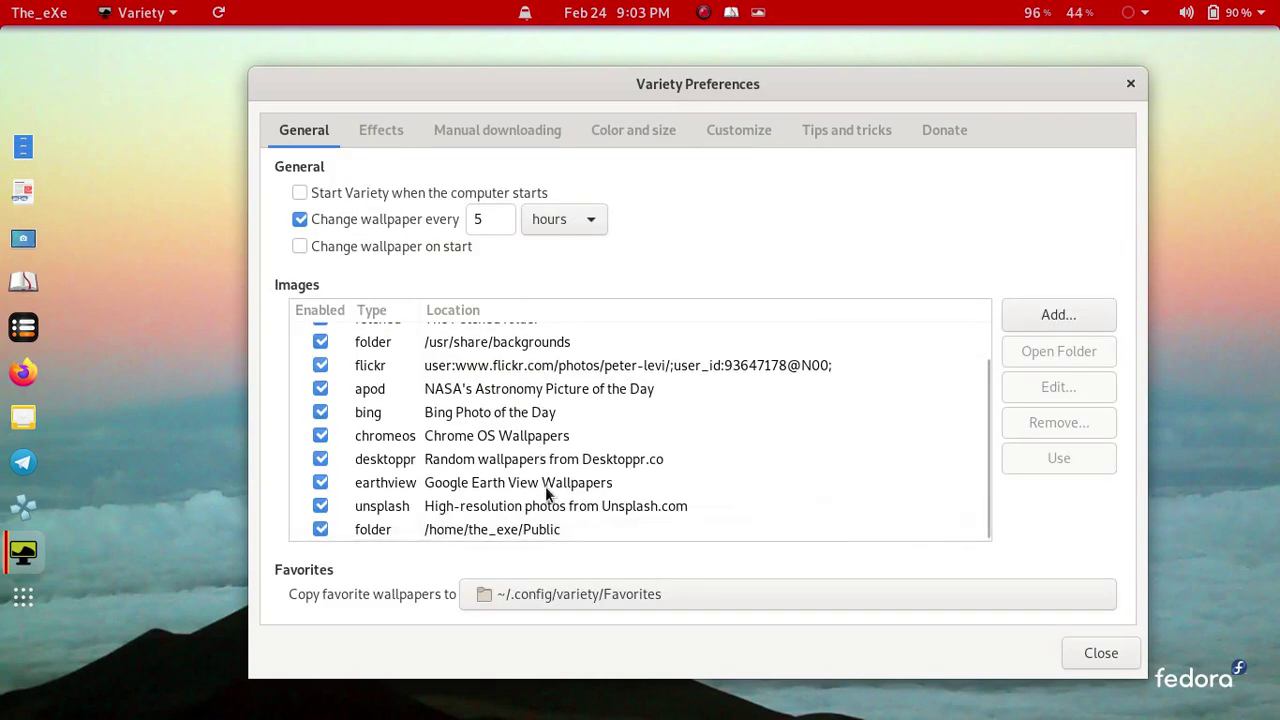
{"action": "scroll", "coordinate": [543, 488], "scroll_direction": "up", "scroll_amount": 1}
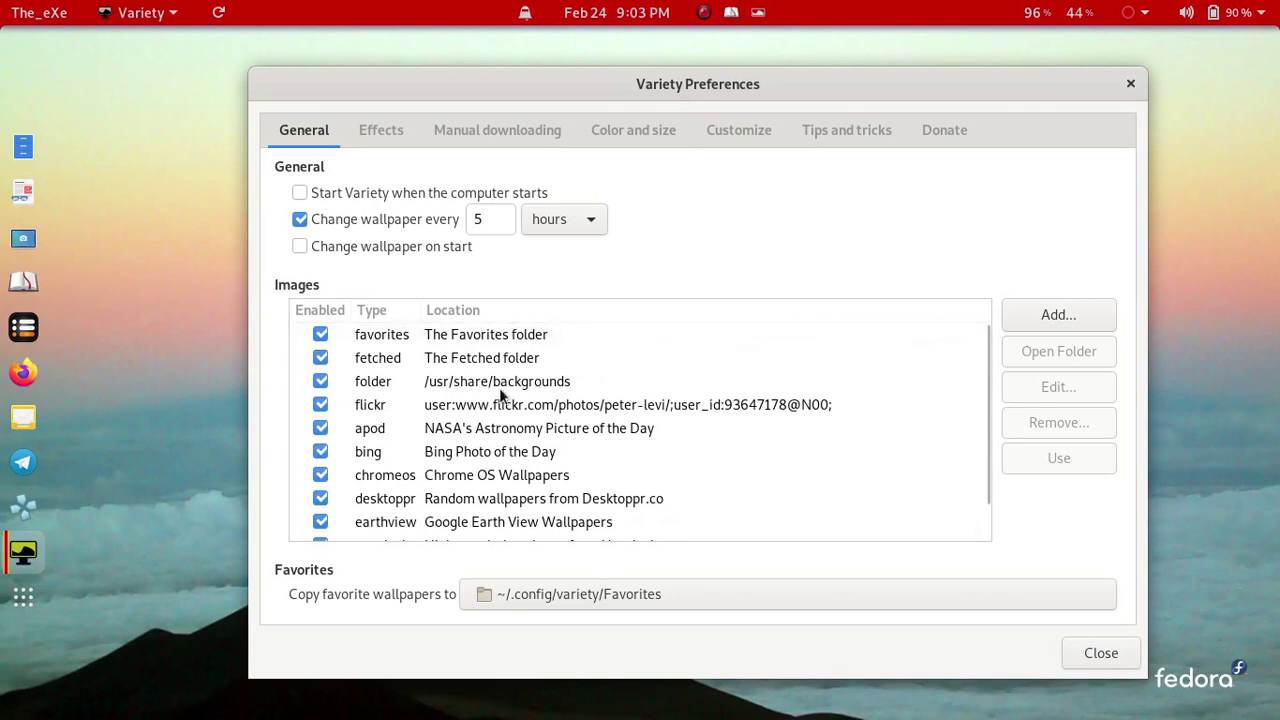
{"action": "scroll", "coordinate": [501, 415], "scroll_direction": "down", "scroll_amount": 1}
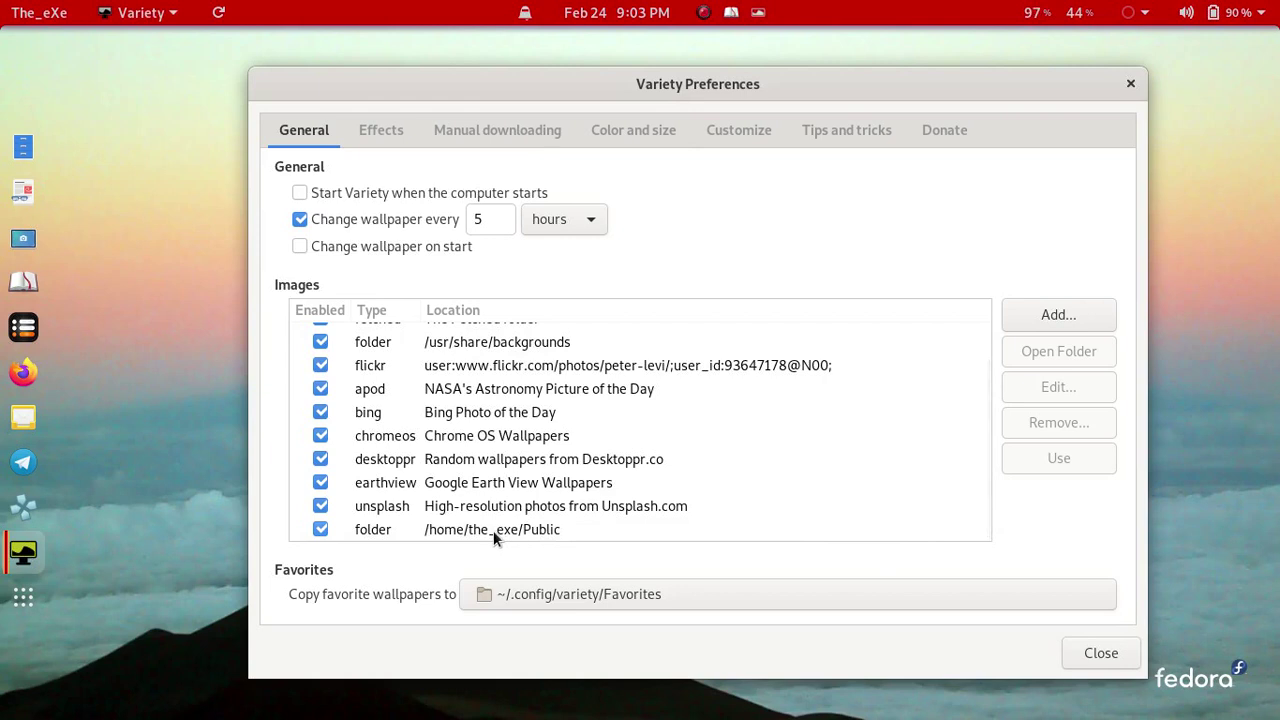
- Browse the Effects, Manual downloading and Color and size pages, then close Variety Preferences
{"action": "left_click", "coordinate": [375, 132]}
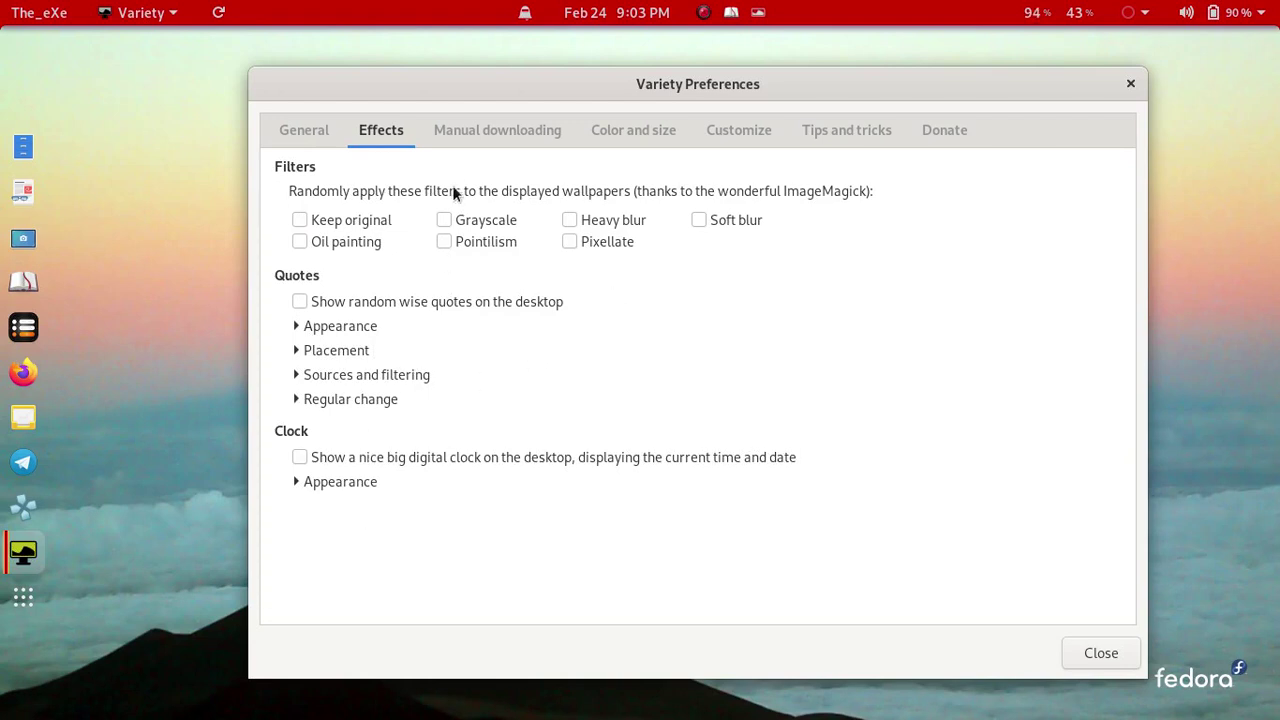
{"action": "left_click", "coordinate": [495, 144]}
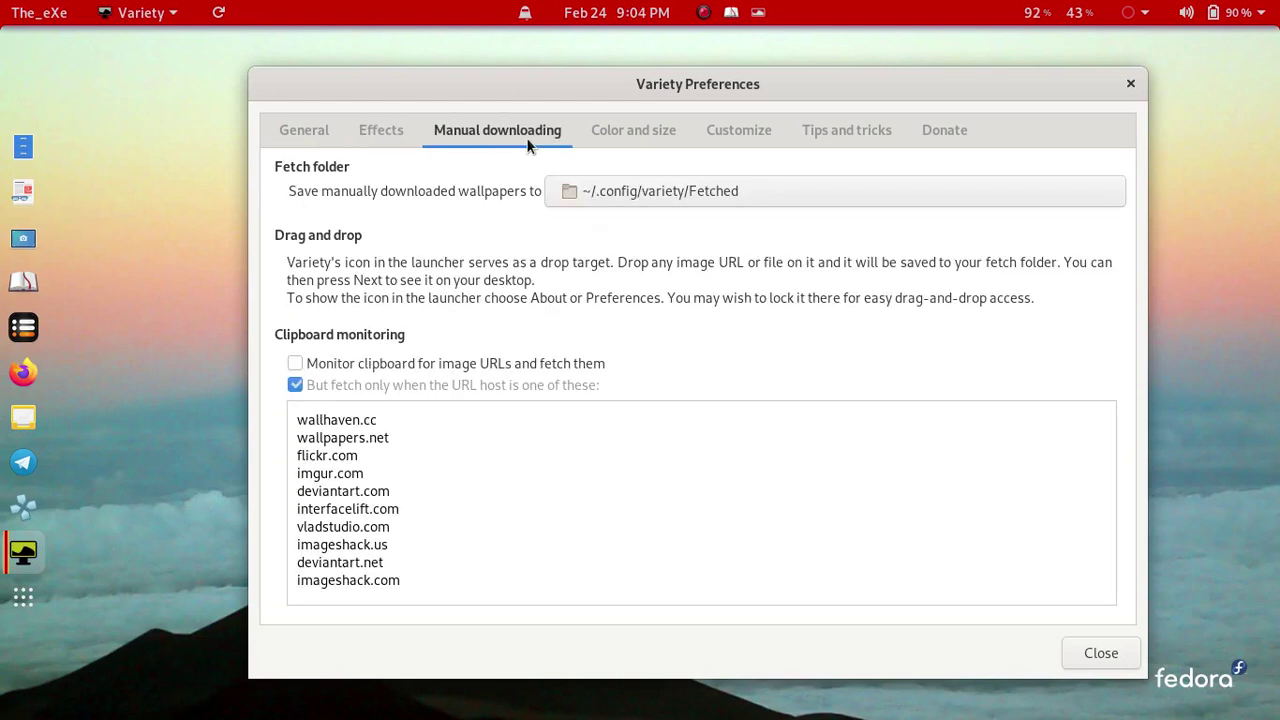
{"action": "left_click", "coordinate": [631, 124]}
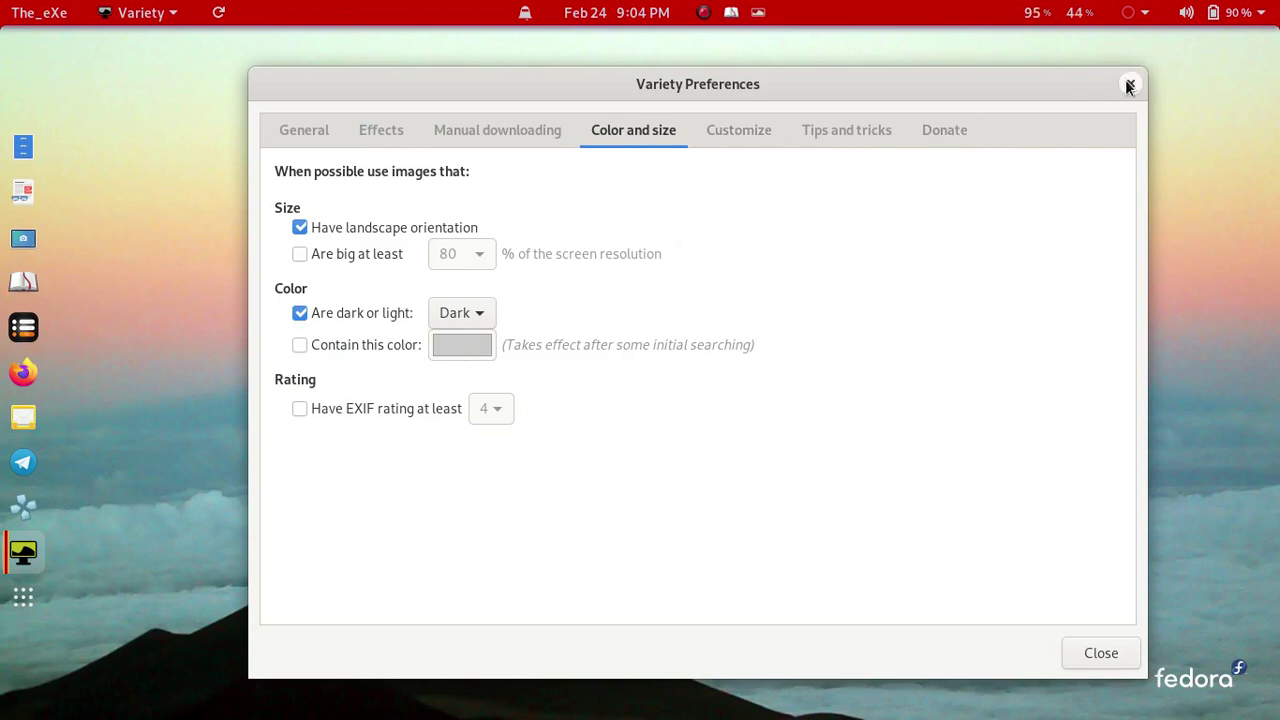
{"action": "left_click", "coordinate": [284, 125]}
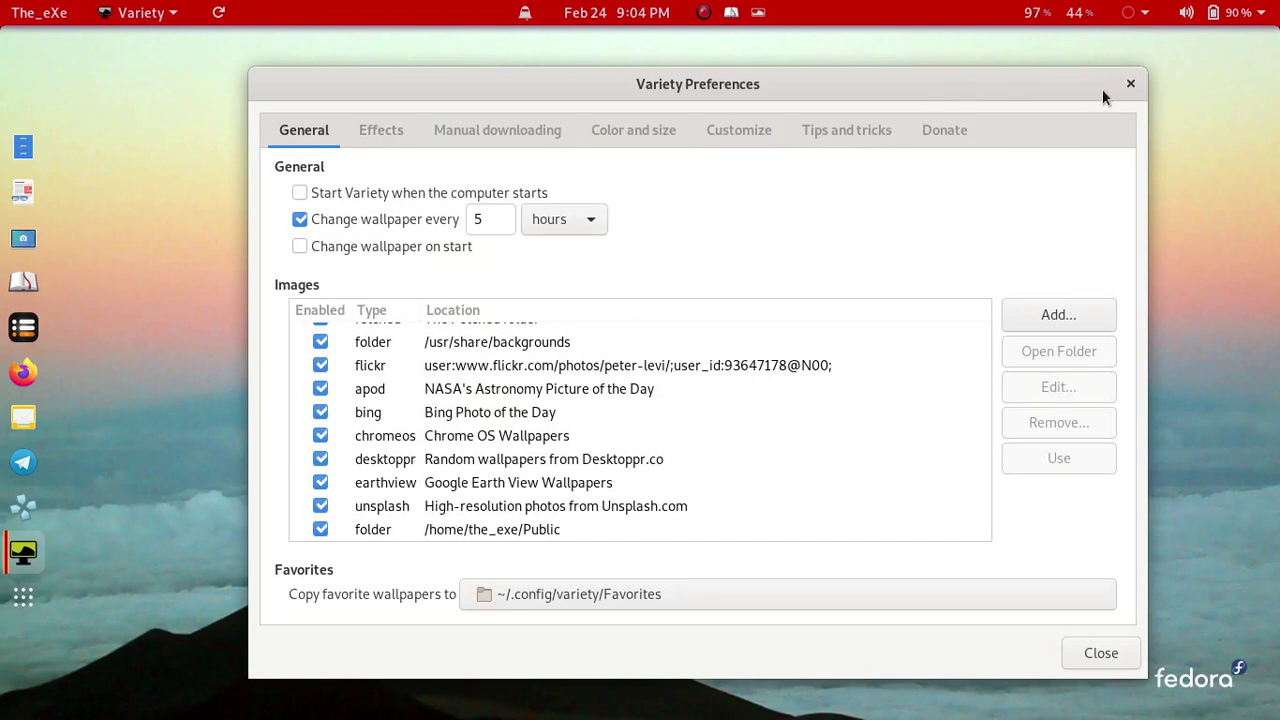
{"action": "left_click", "coordinate": [1130, 84]}
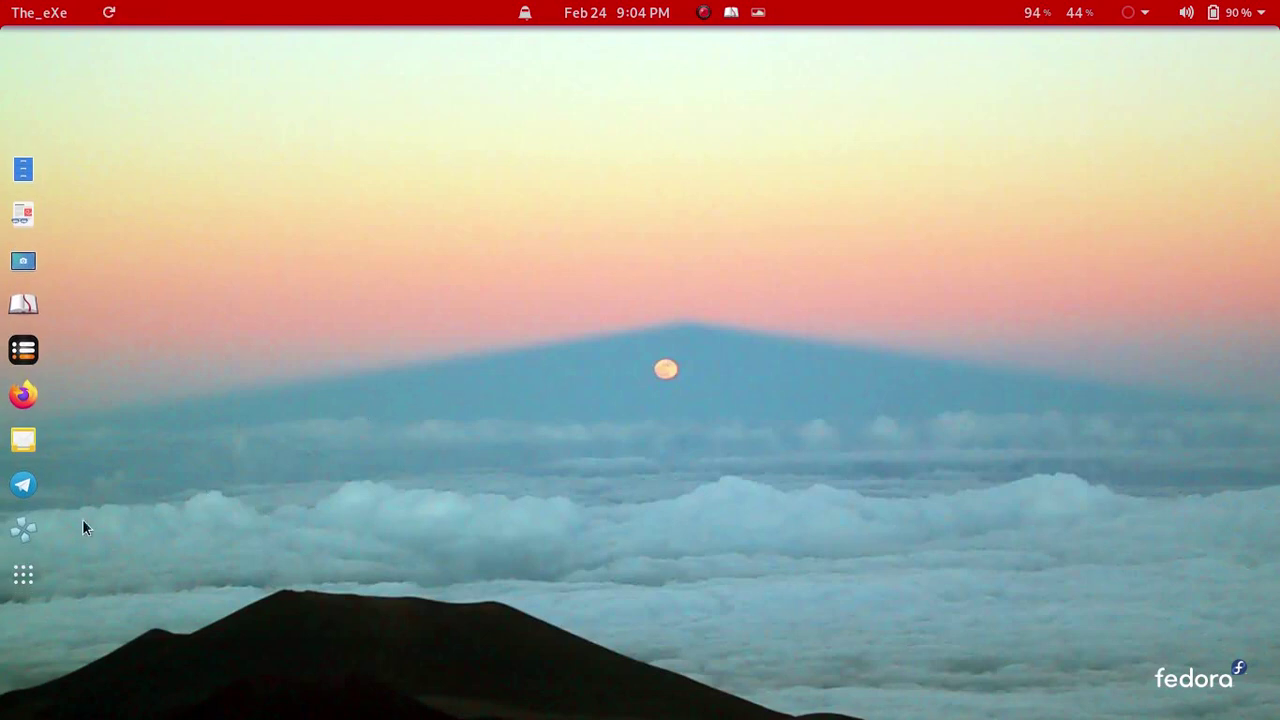
- Launch Tweaks from the Utilities folder in the application grid
{"action": "left_click", "coordinate": [23, 574]}
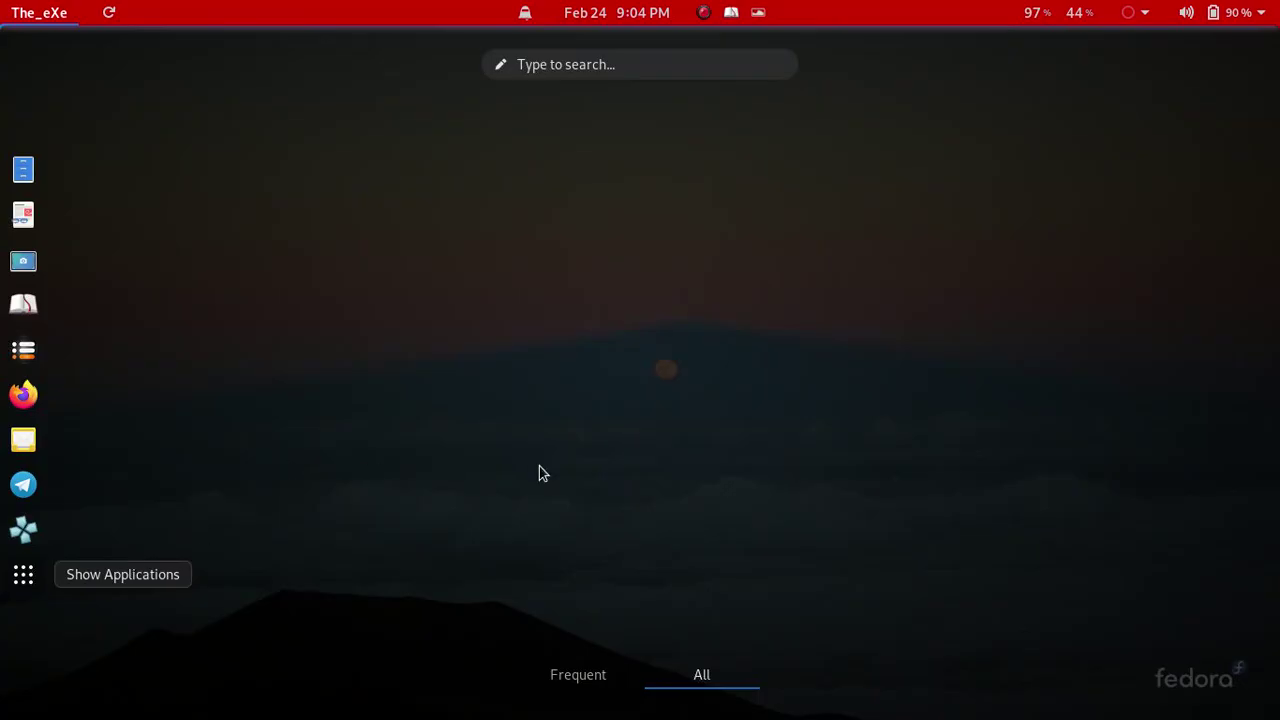
{"action": "scroll", "coordinate": [544, 466], "scroll_direction": "down", "scroll_amount": 1}
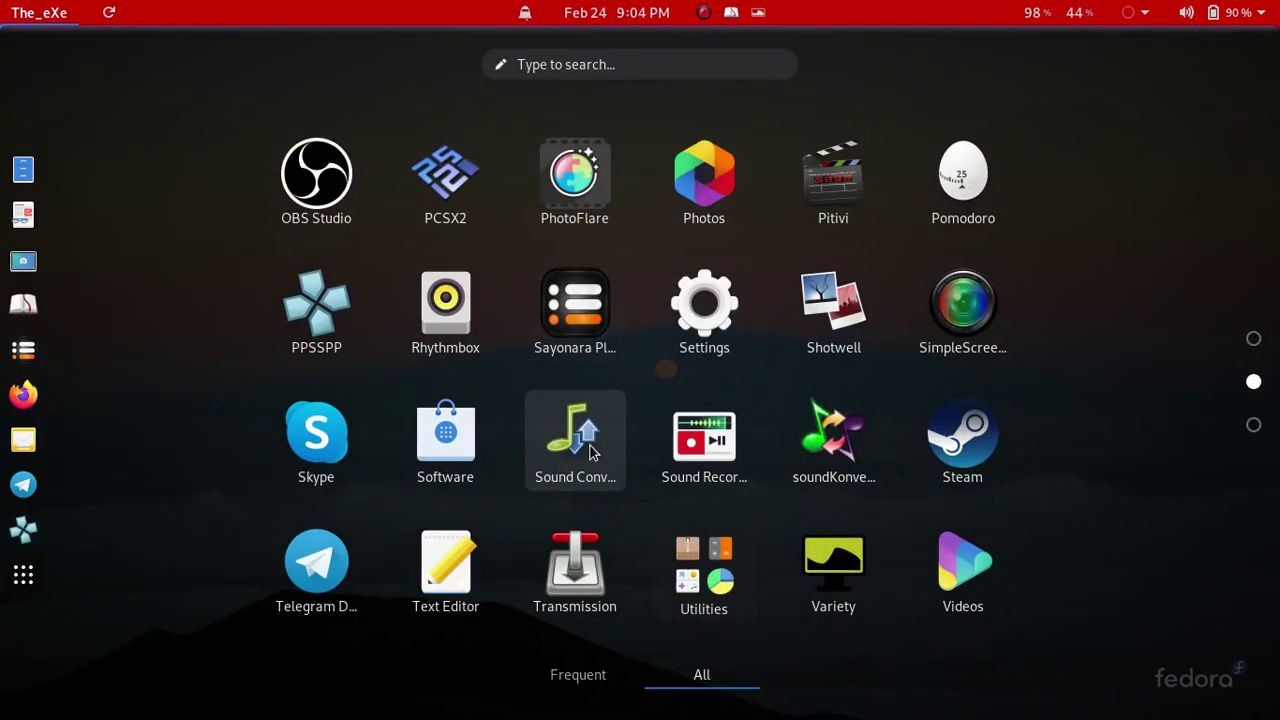
{"action": "left_click", "coordinate": [702, 566]}
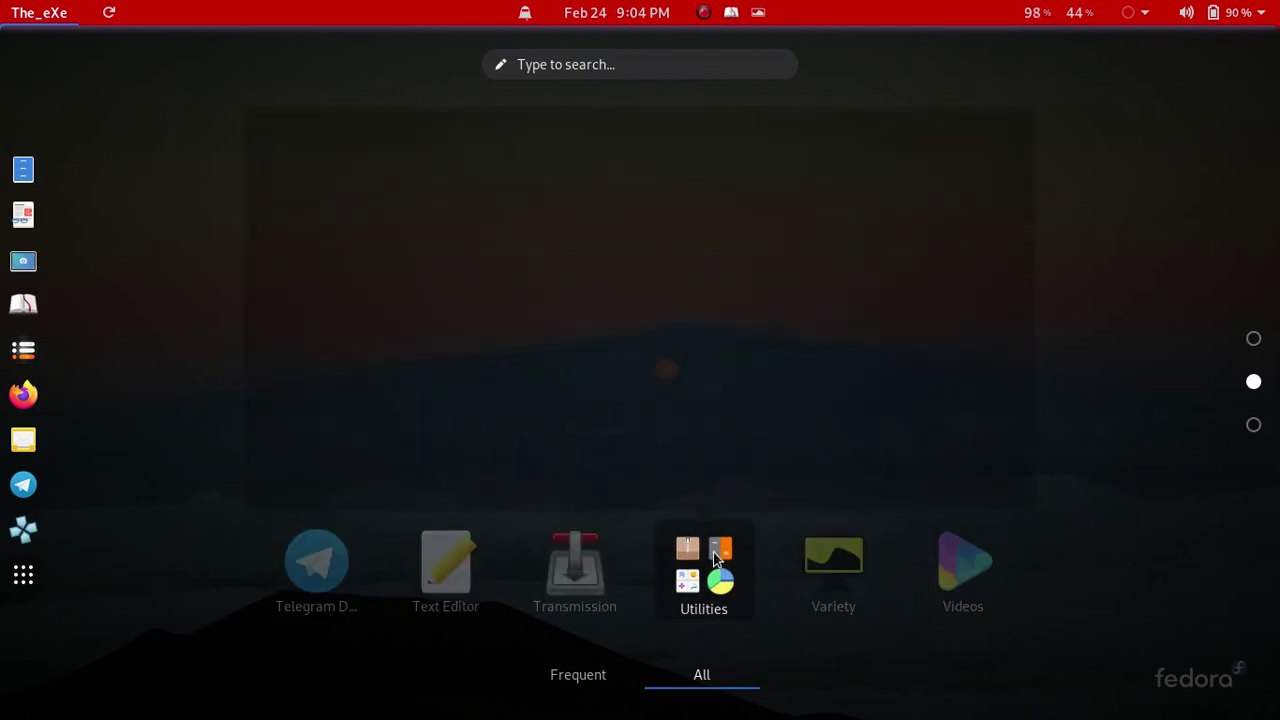
{"action": "left_click", "coordinate": [578, 447]}
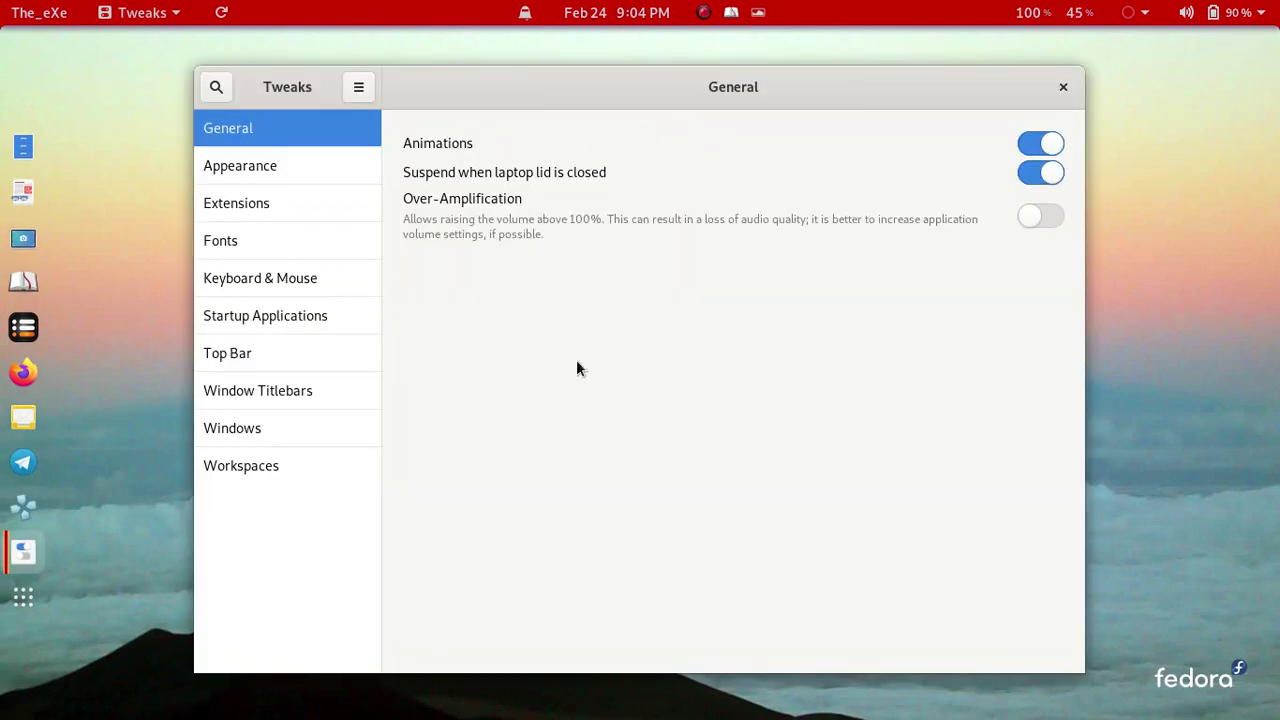
- Browse Tweaks' Appearance, Fonts, Keyboard and Mouse, Startup, Titlebar, Workspaces and Windows pages
{"action": "left_click", "coordinate": [229, 182]}
{"action": "left_click", "coordinate": [244, 208]}
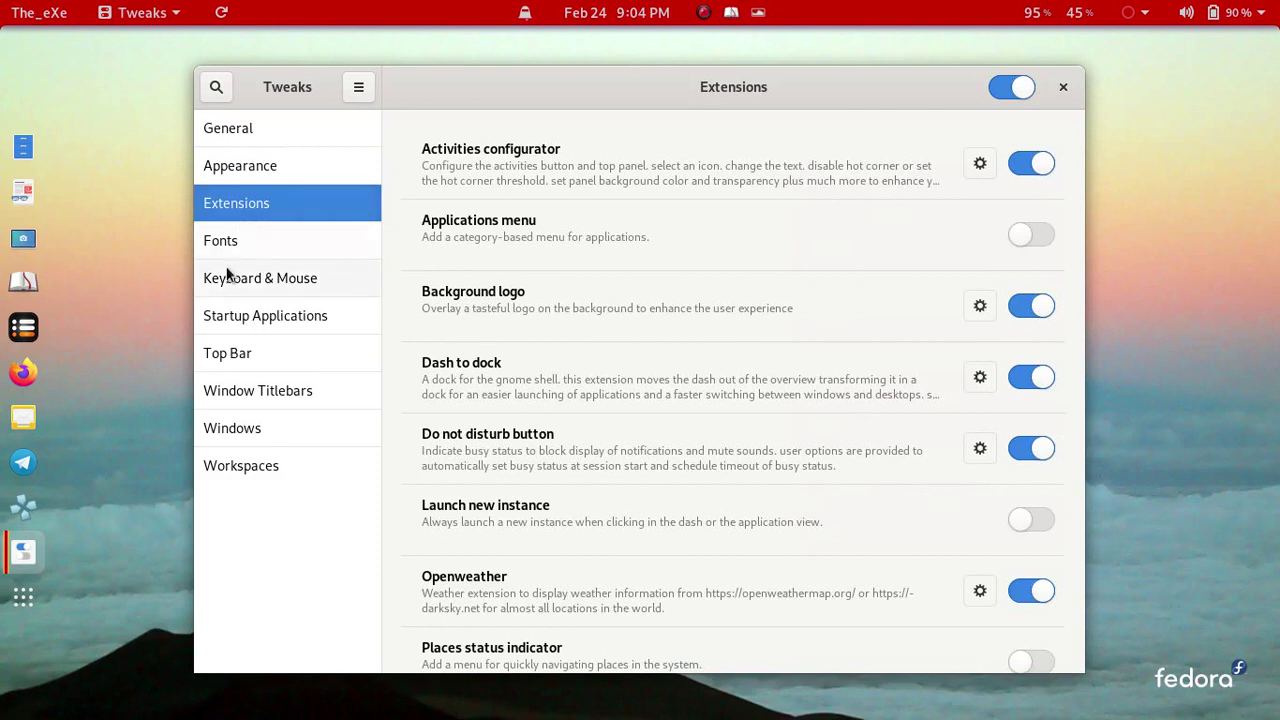
{"action": "left_click", "coordinate": [245, 242]}
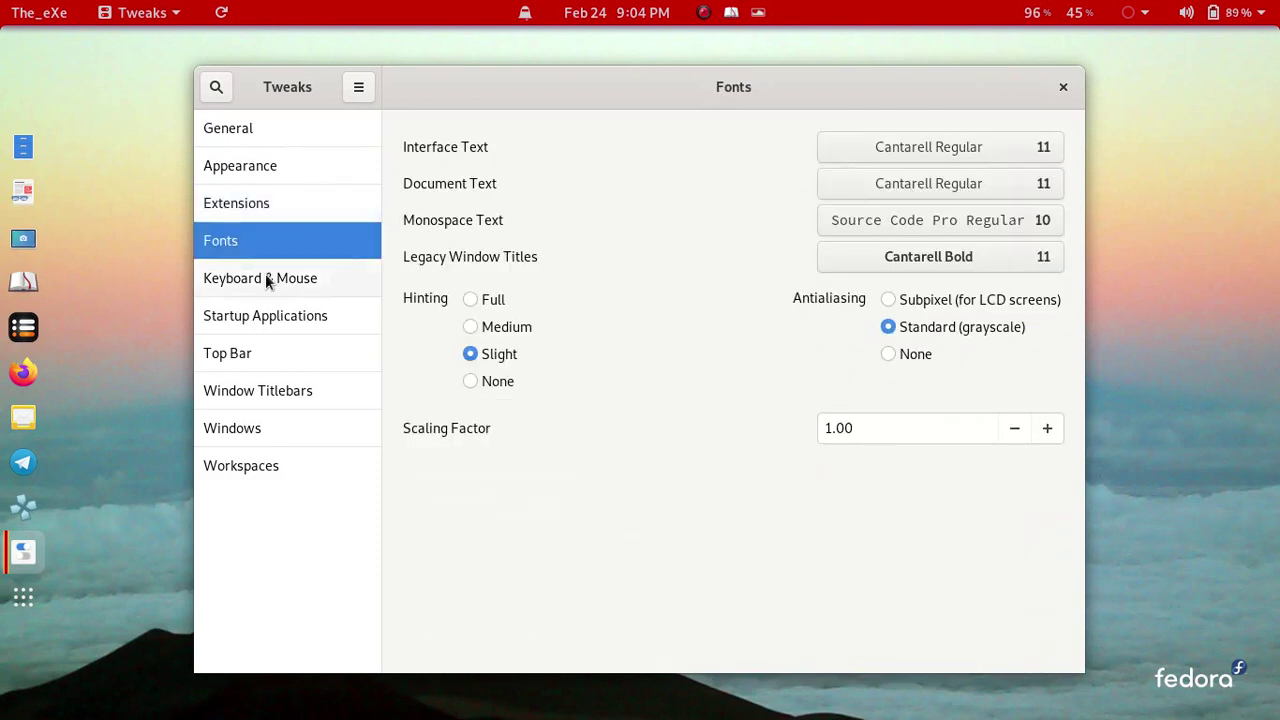
{"action": "left_click", "coordinate": [266, 276]}
{"action": "left_click", "coordinate": [290, 316]}
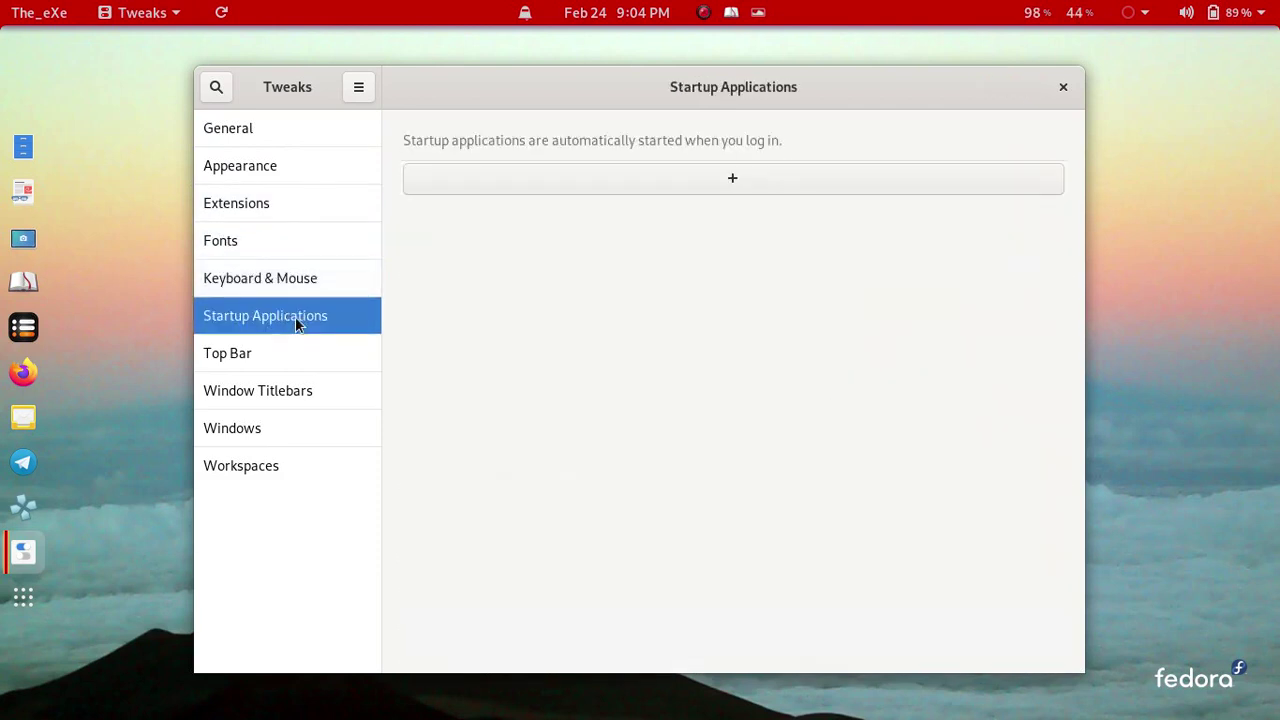
{"action": "left_click", "coordinate": [233, 390]}
{"action": "left_click", "coordinate": [262, 467]}
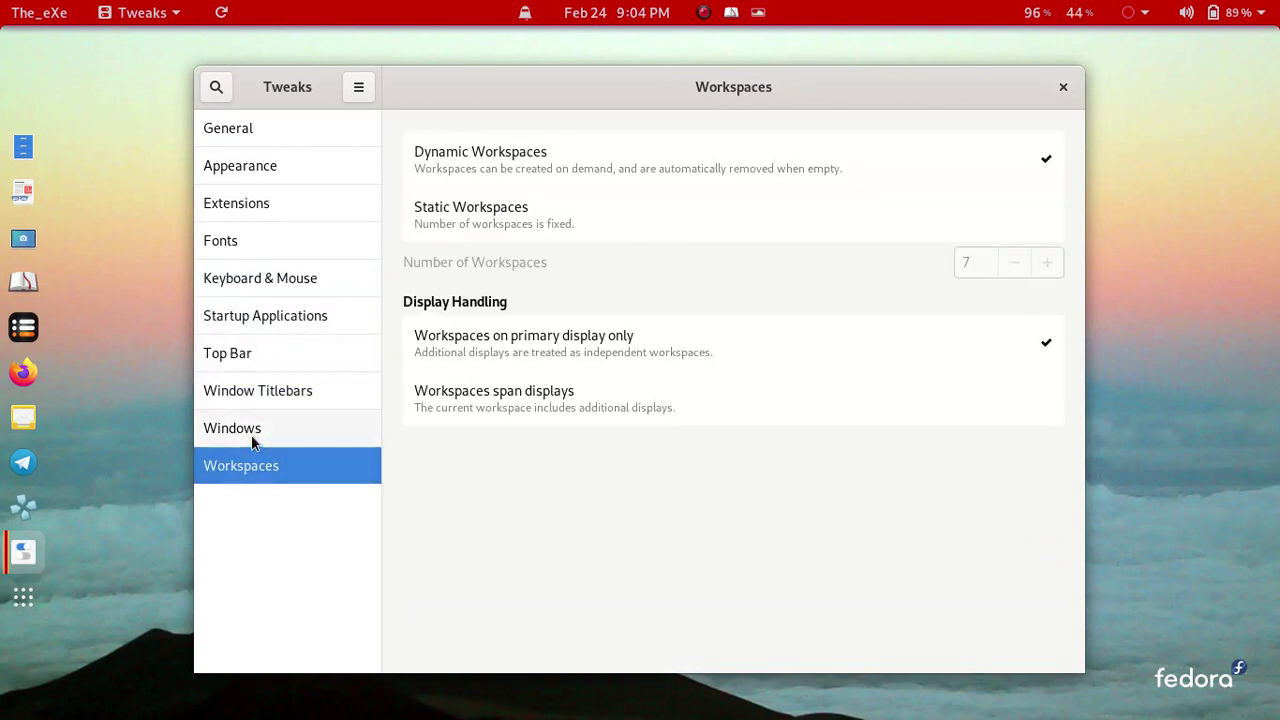
{"action": "left_click", "coordinate": [251, 433]}
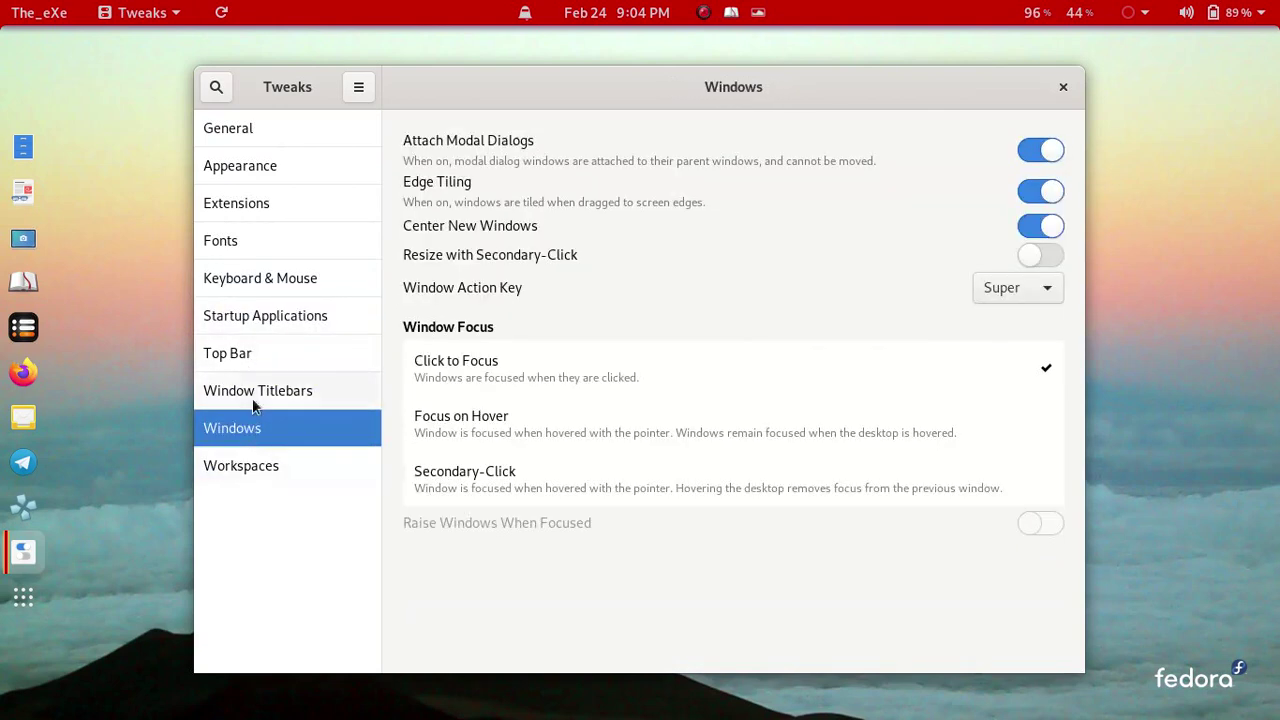
- Return to the Extensions page and scroll through the installed extensions
{"action": "left_click", "coordinate": [236, 205]}
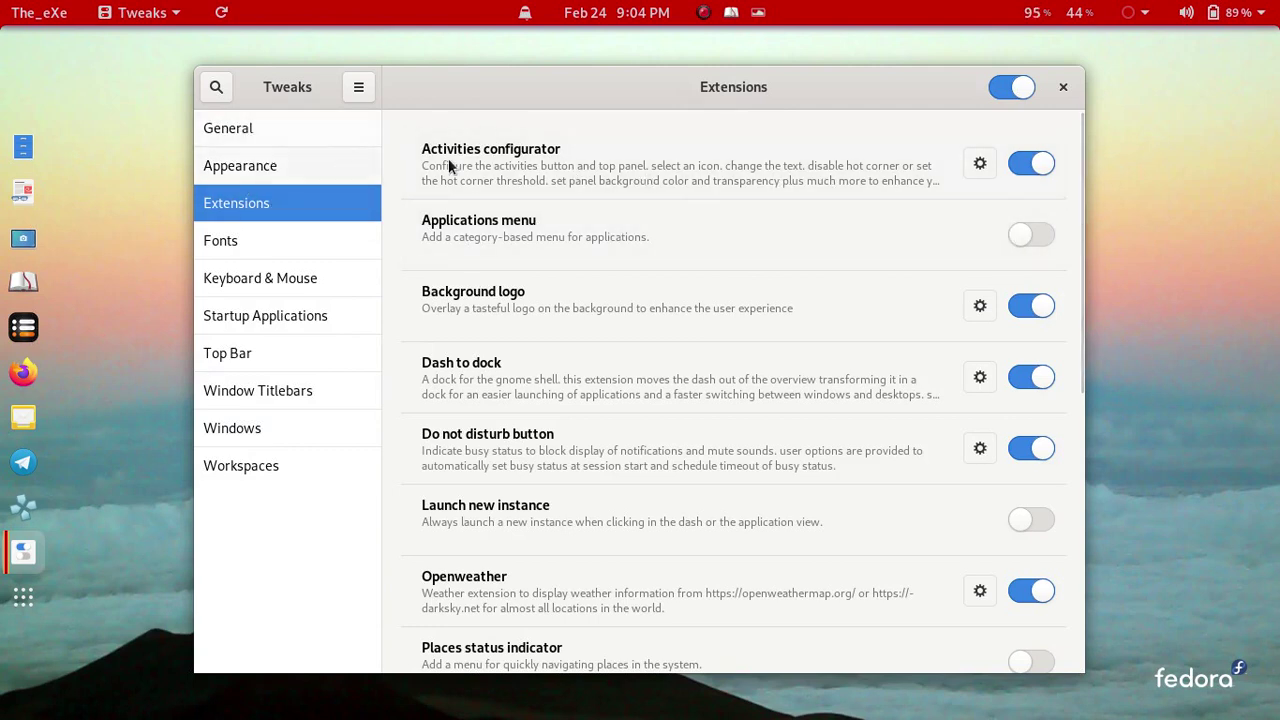
{"action": "scroll", "coordinate": [668, 291], "scroll_direction": "down", "scroll_amount": 5}
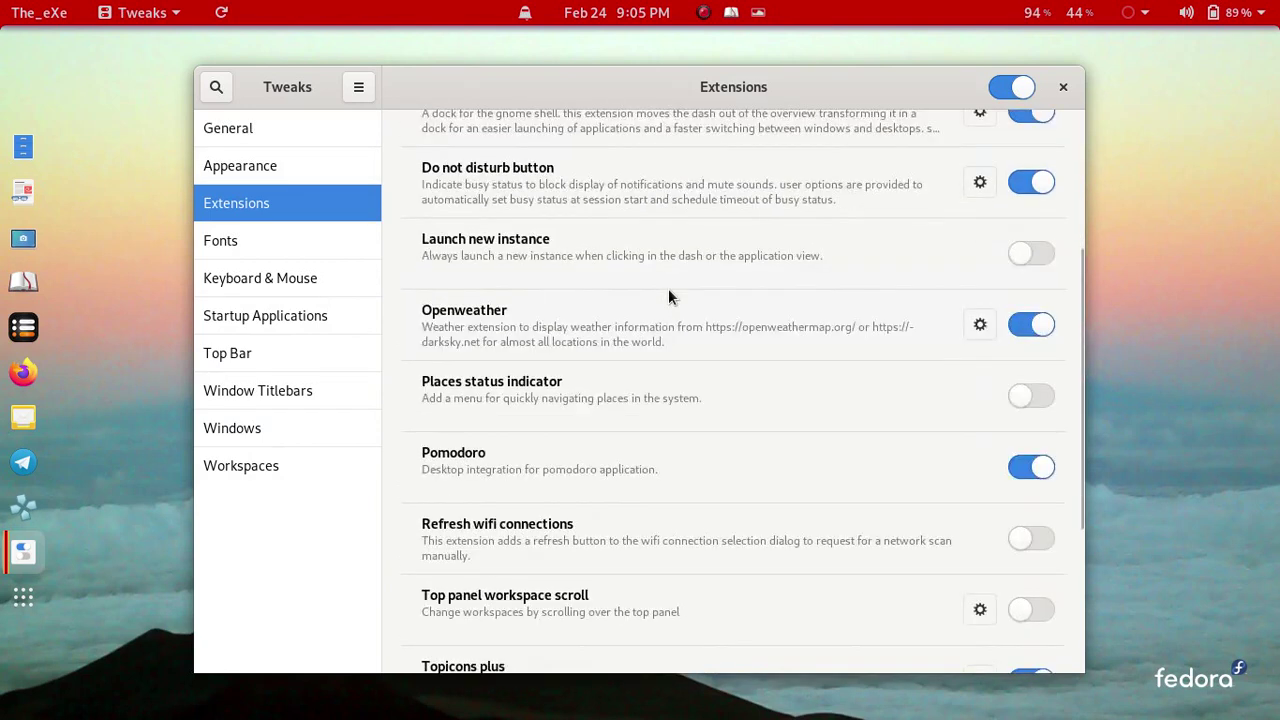
{"action": "scroll", "coordinate": [668, 291], "scroll_direction": "down", "scroll_amount": 3}
{"action": "scroll", "coordinate": [668, 291], "scroll_direction": "up", "scroll_amount": 5}
{"action": "scroll", "coordinate": [668, 288], "scroll_direction": "up", "scroll_amount": 3}
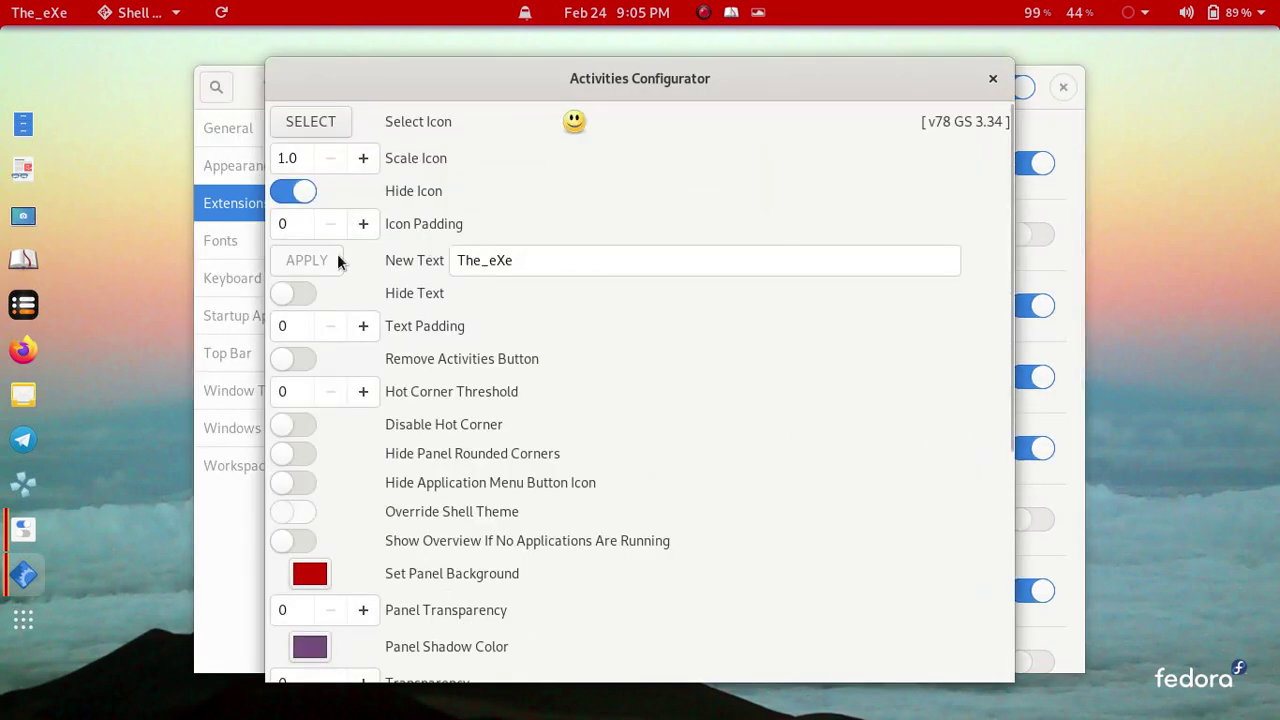
- Set the Activities Configurator panel background colour to purple in Pick a Color
{"action": "scroll", "coordinate": [355, 295], "scroll_direction": "down", "scroll_amount": 4}
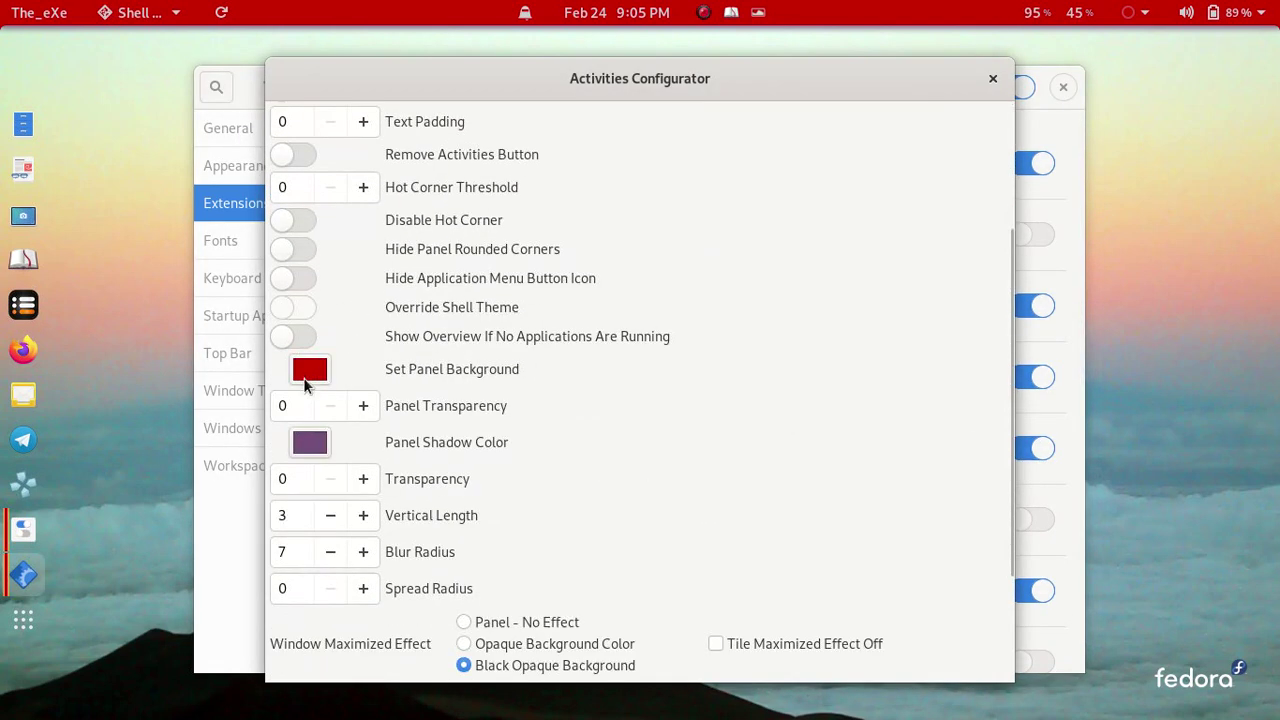
{"action": "left_click", "coordinate": [308, 372]}
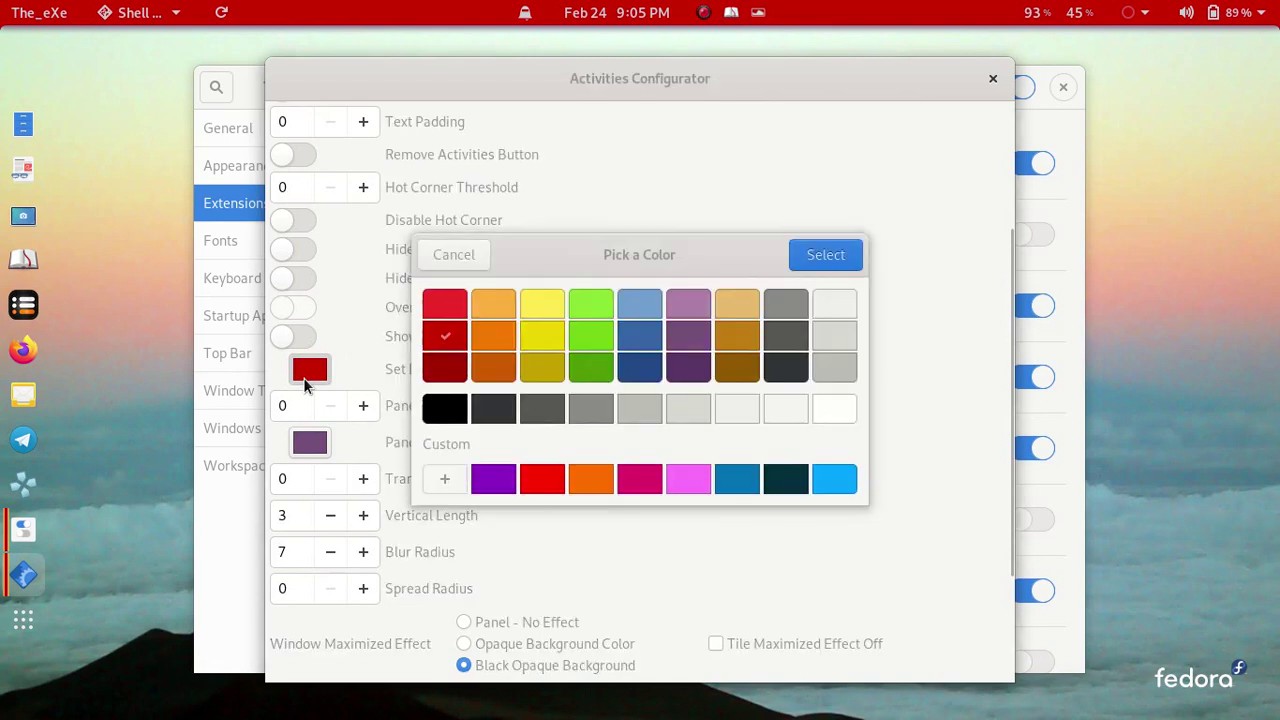
{"action": "left_click", "coordinate": [688, 337]}
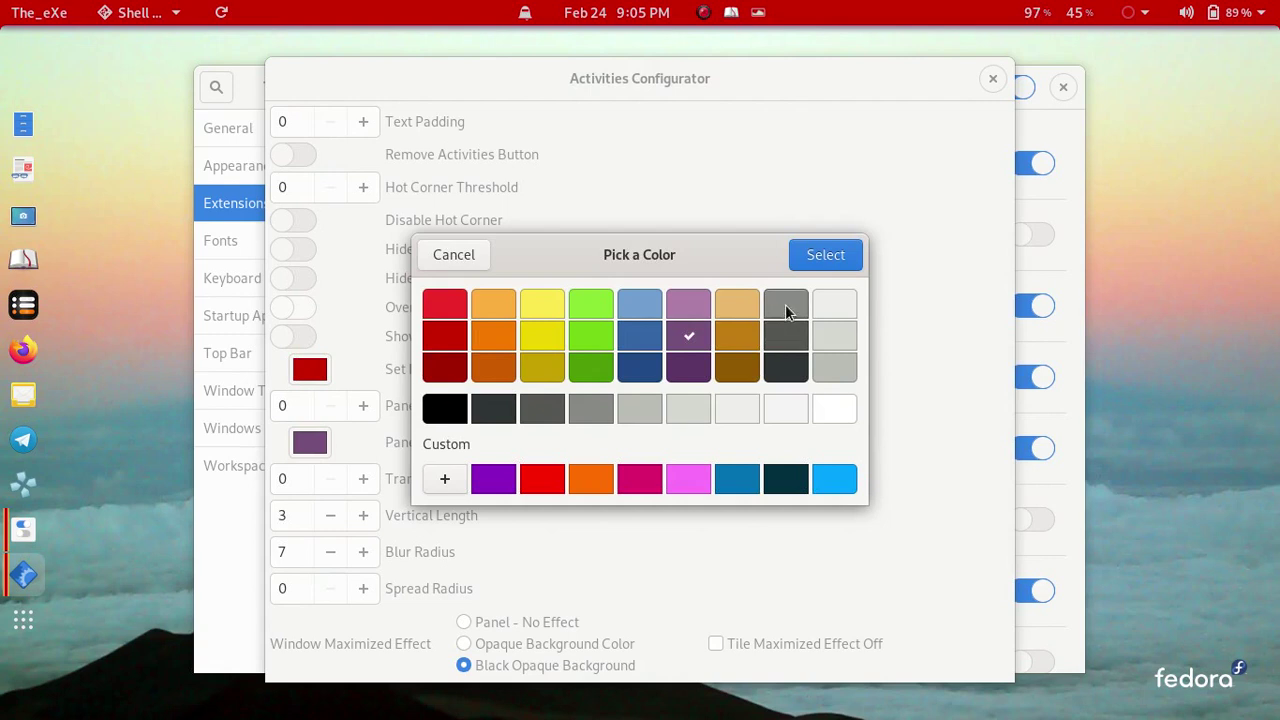
{"action": "left_click", "coordinate": [811, 257]}
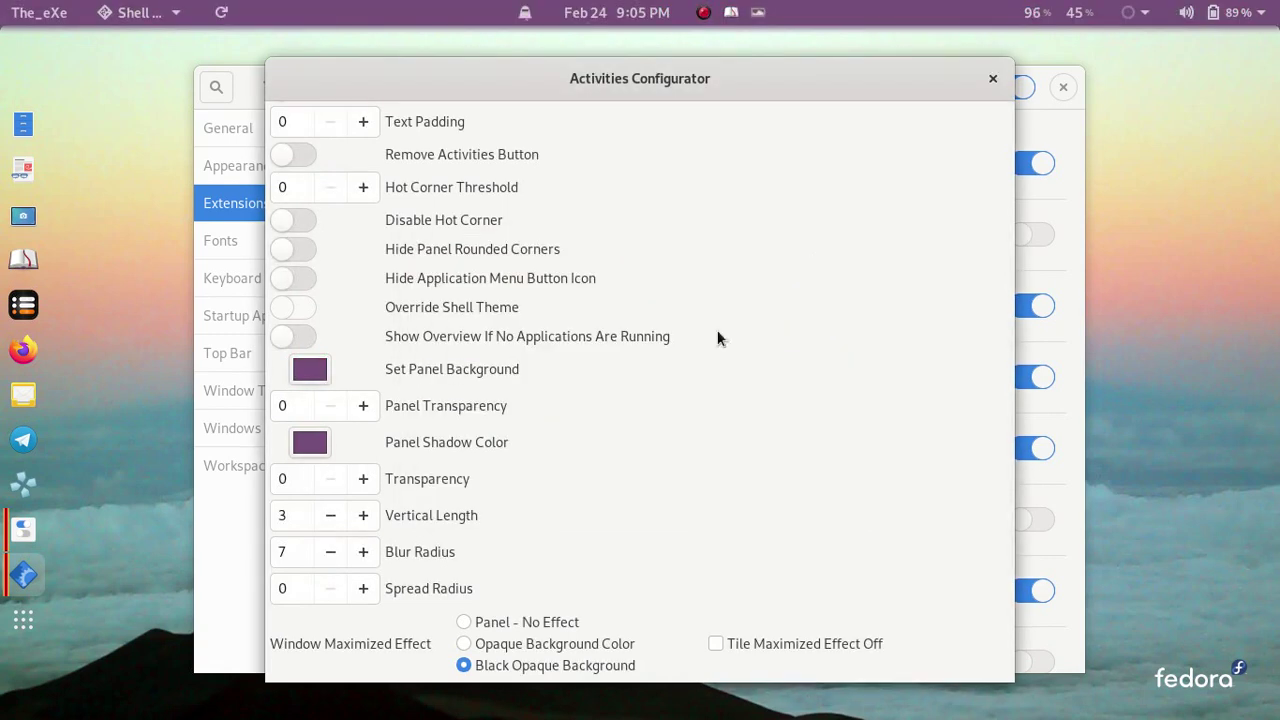
{"action": "scroll", "coordinate": [415, 470], "scroll_direction": "down", "scroll_amount": 3}
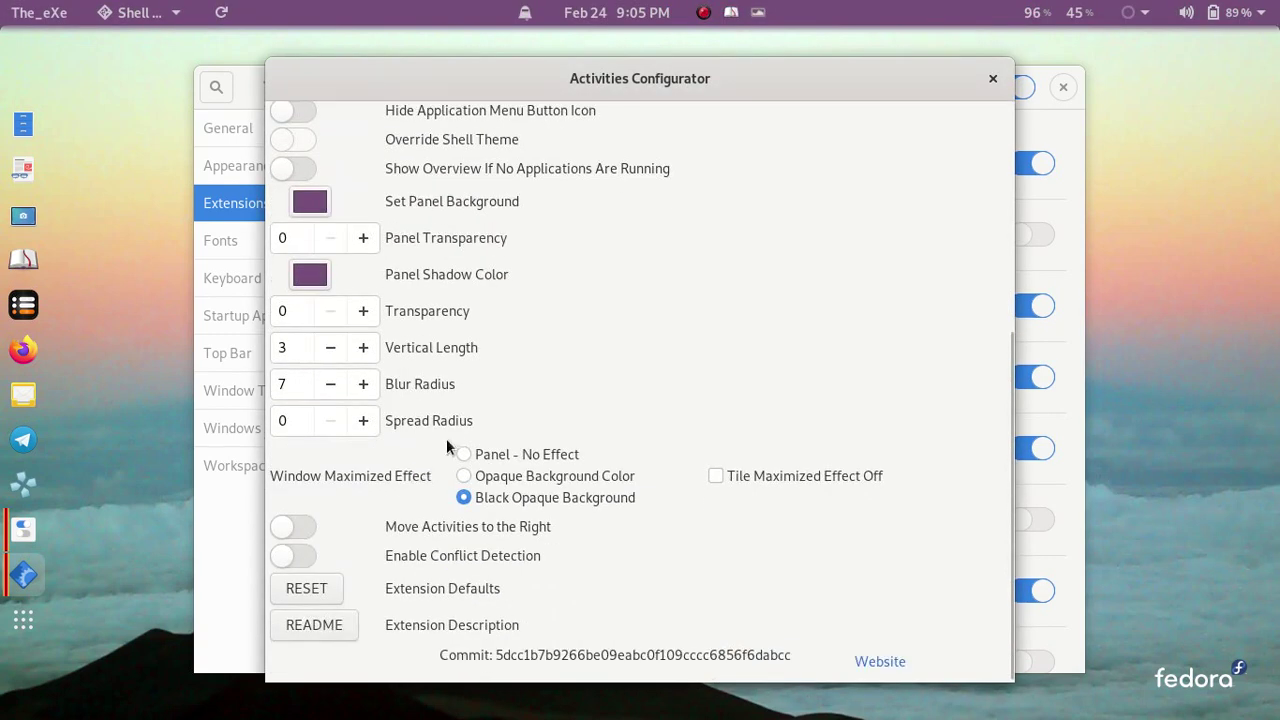
- Close Activities Configurator, open the Background logo image chooser, and cancel to keep the Fedora logo
{"action": "left_click", "coordinate": [992, 80]}
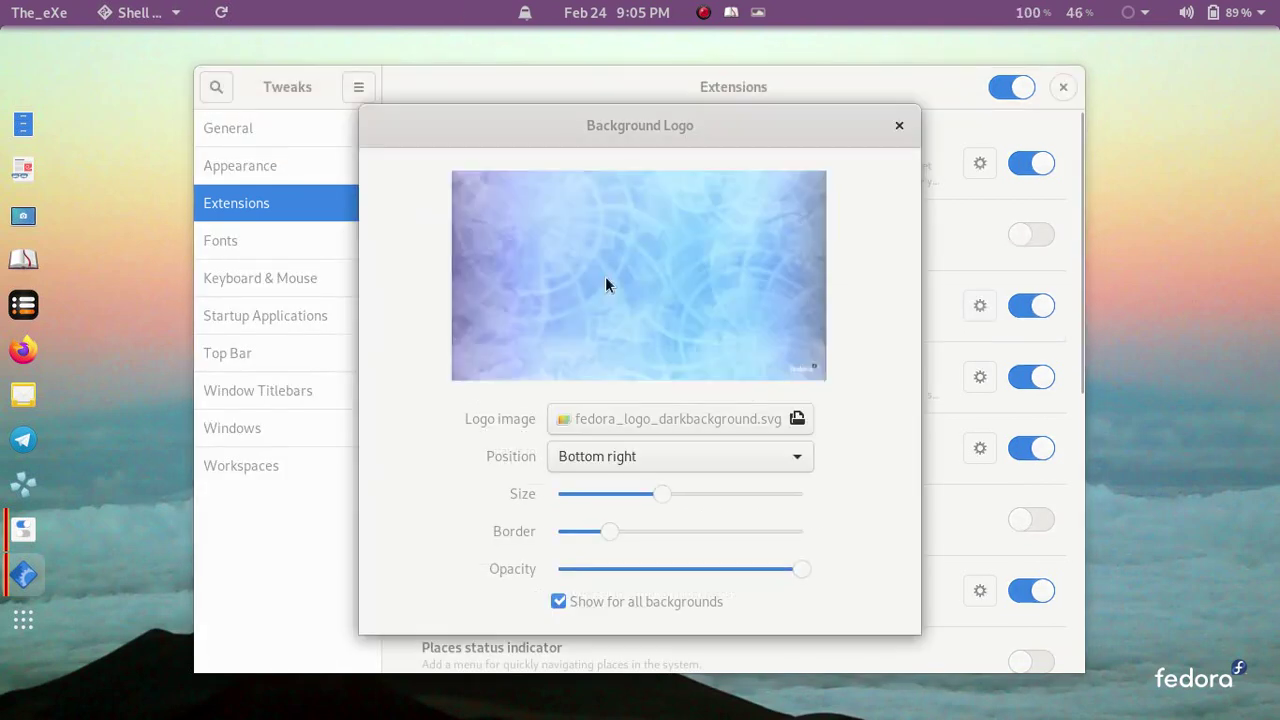
{"action": "left_click", "coordinate": [667, 418]}
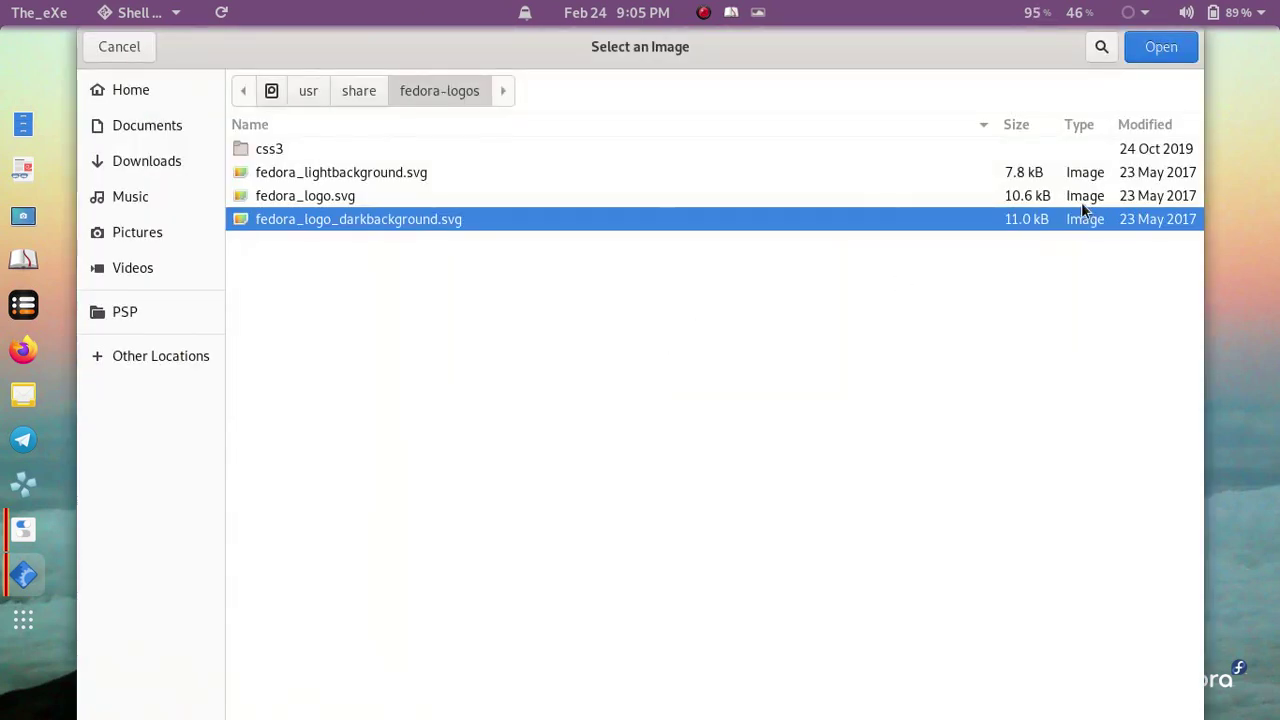
{"action": "left_click", "coordinate": [105, 56]}
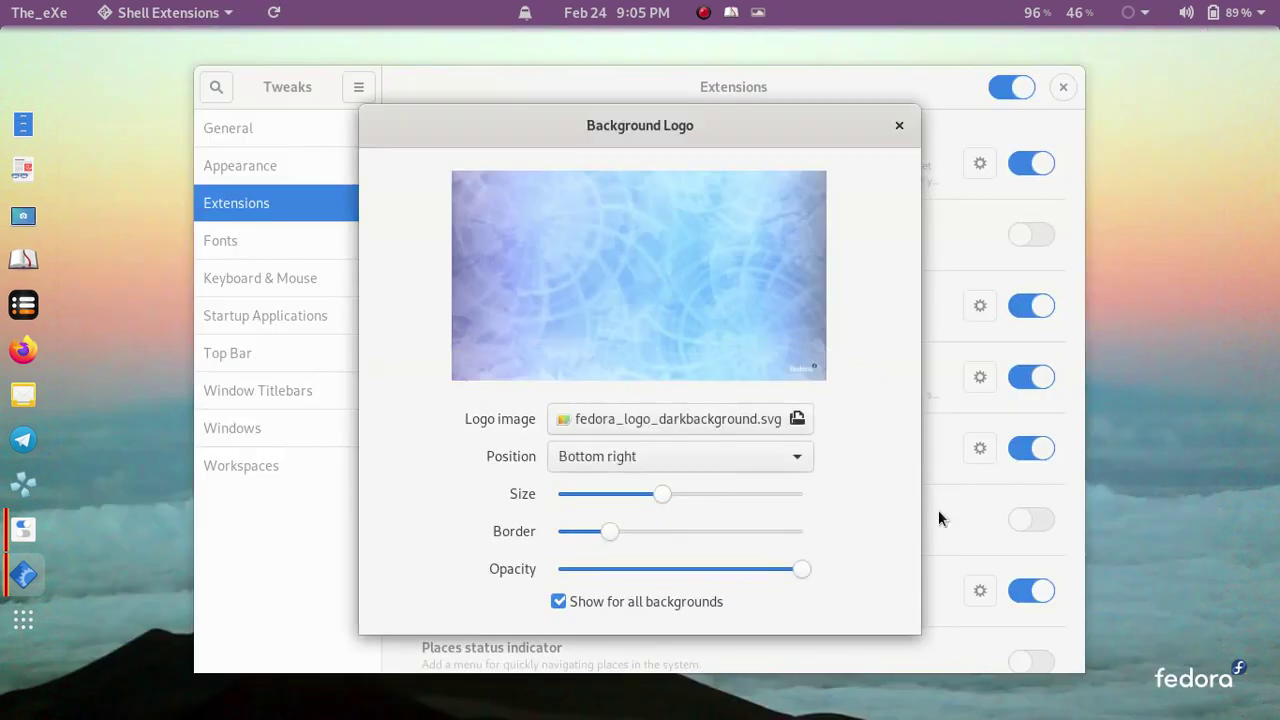
- Close Background Logo, open Dash to dock settings, and reposition the dialog to uncover the dock
{"action": "left_click", "coordinate": [899, 139]}
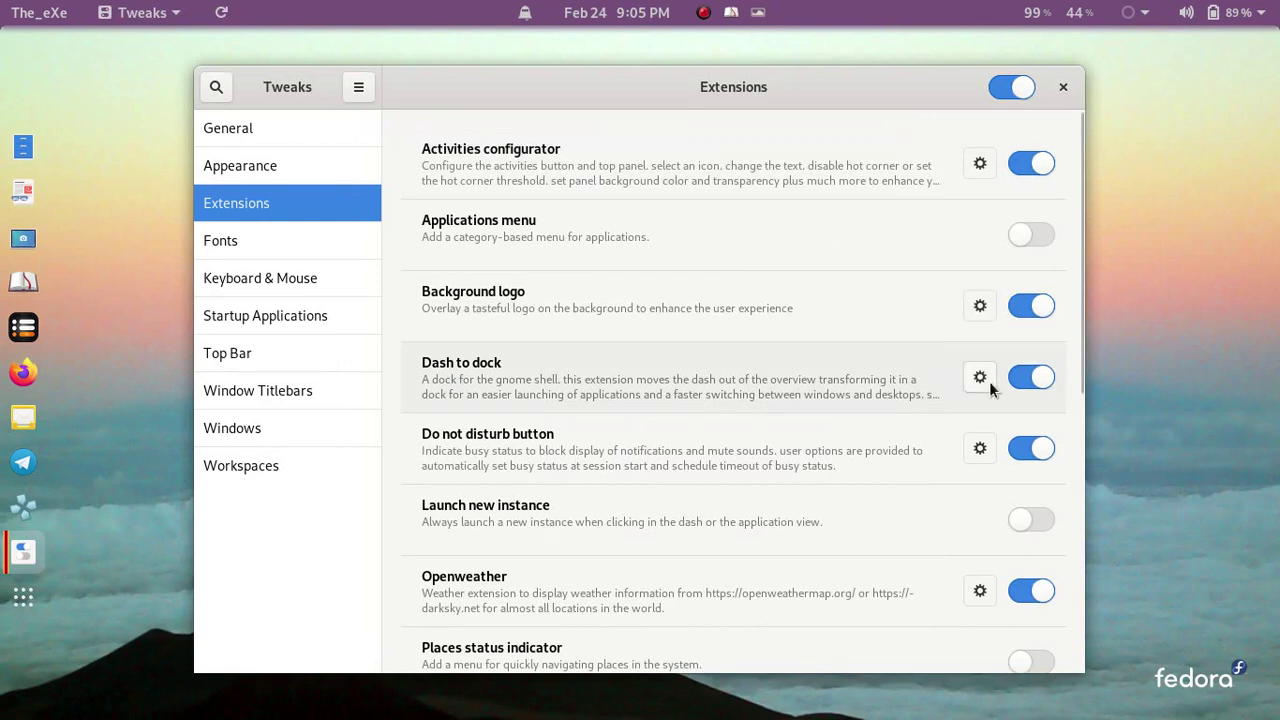
{"action": "left_click", "coordinate": [974, 376]}
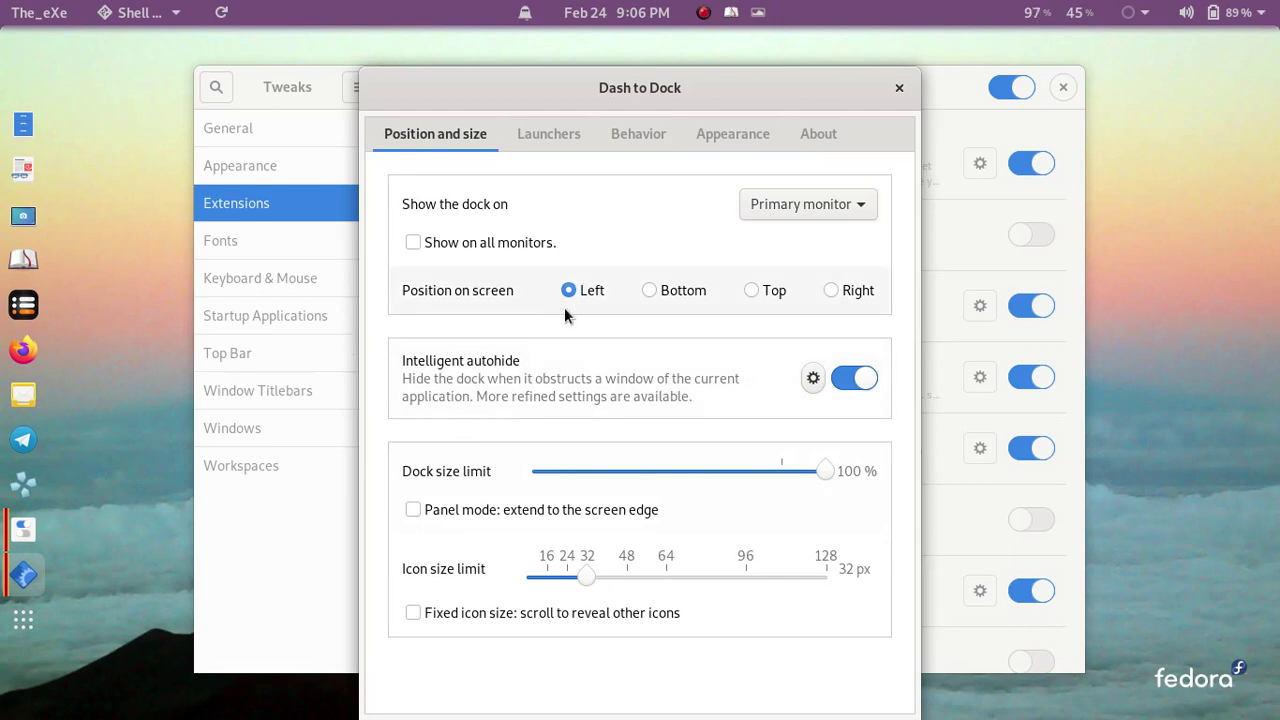
{"action": "left_click_drag", "start_coordinate": [562, 87], "coordinate": [243, 76]}
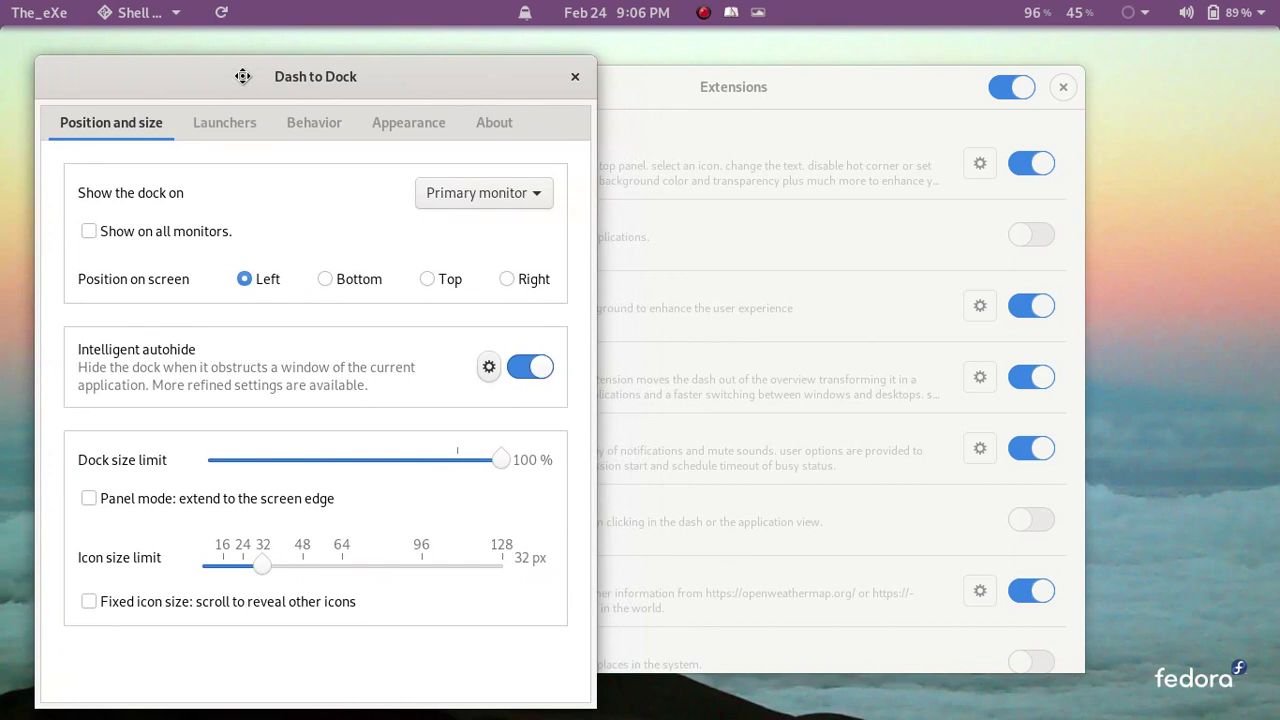
{"action": "left_click_drag", "start_coordinate": [243, 76], "coordinate": [176, 68]}
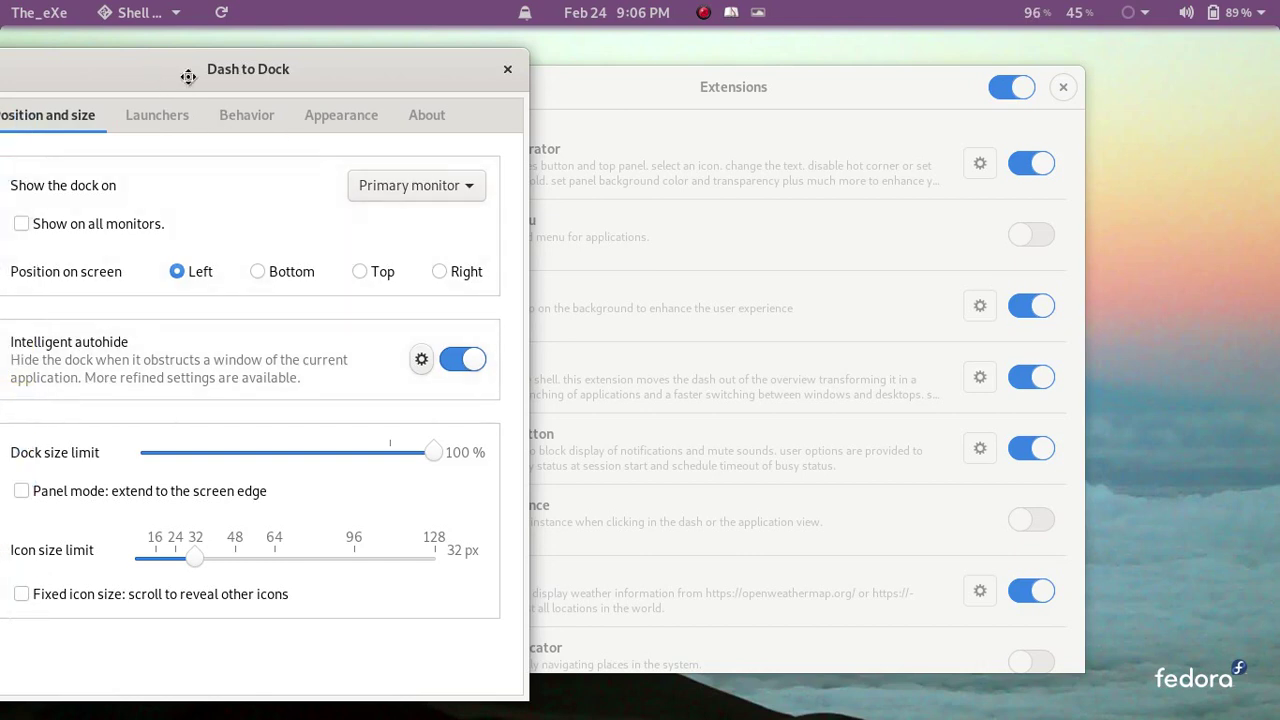
{"action": "left_click_drag", "start_coordinate": [188, 77], "coordinate": [292, 61]}
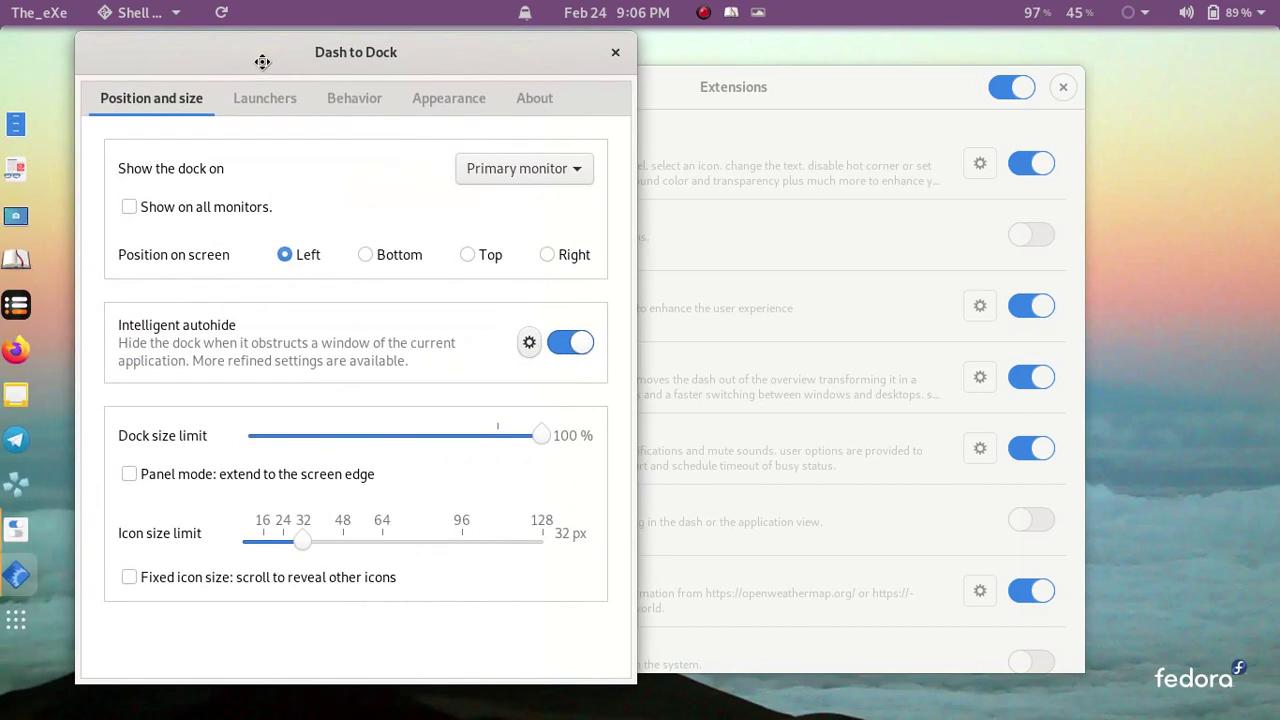
- View Dash to Dock's Launchers tab, then review the Behavior tab's shortcut, click and scroll options
{"action": "left_click", "coordinate": [288, 110]}
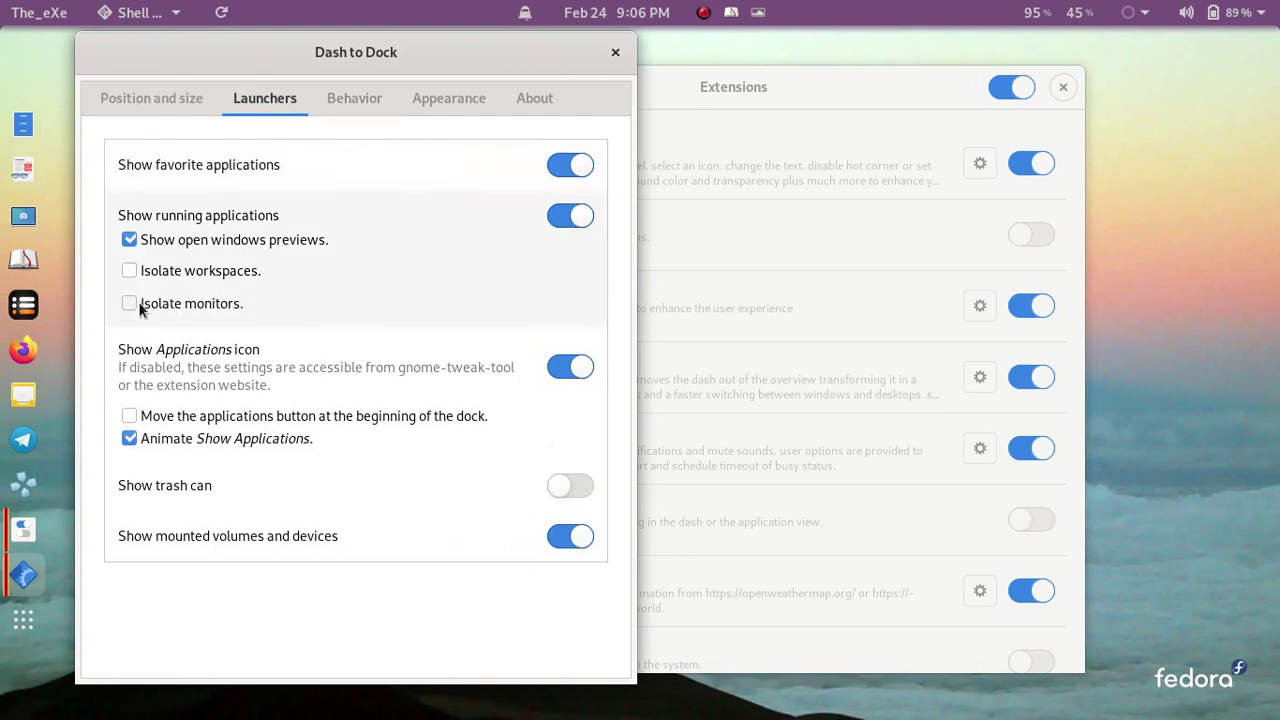
{"action": "left_click", "coordinate": [362, 112]}
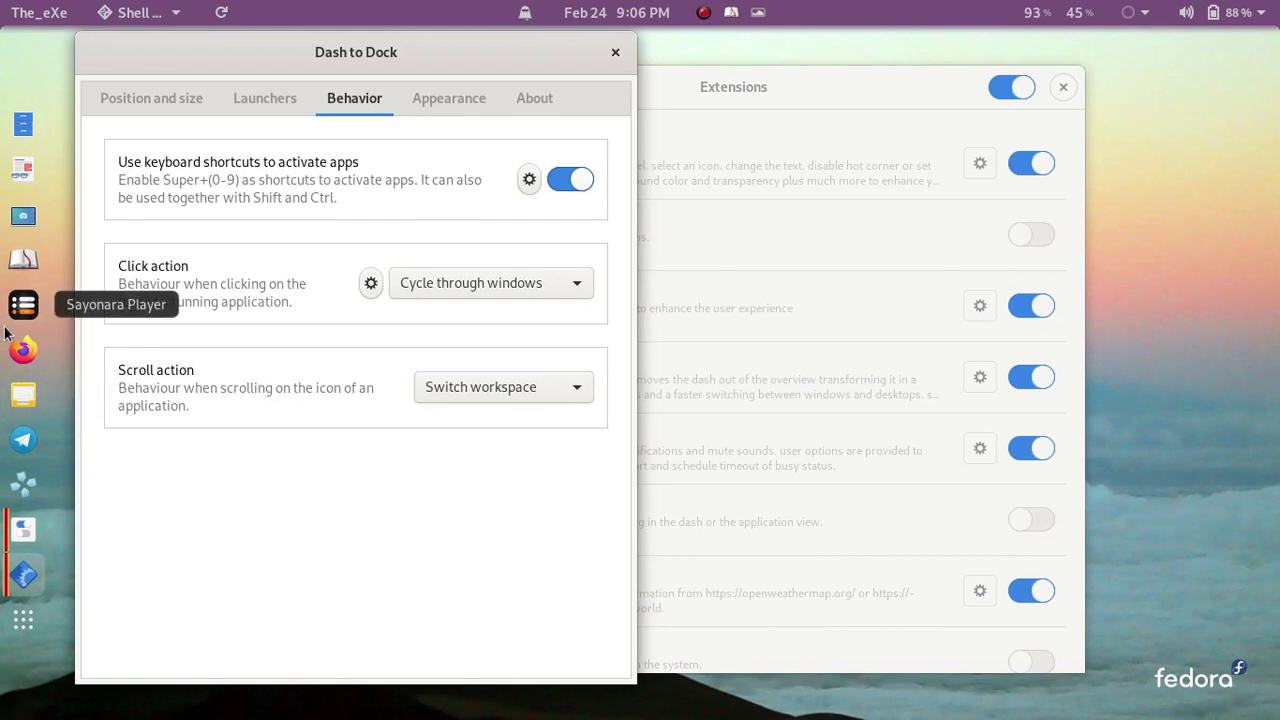
{"action": "scroll", "coordinate": [5, 333], "scroll_direction": "down", "scroll_amount": 1}
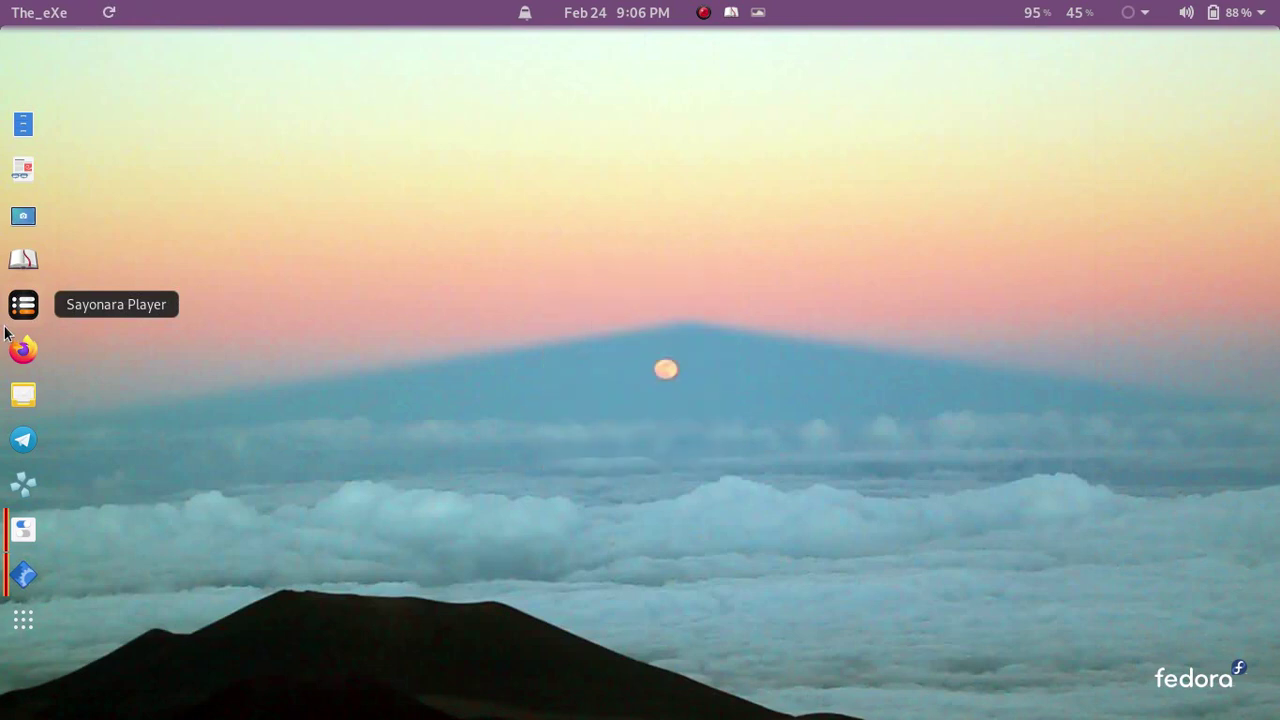
{"action": "scroll", "coordinate": [5, 333], "scroll_direction": "up", "scroll_amount": 1}
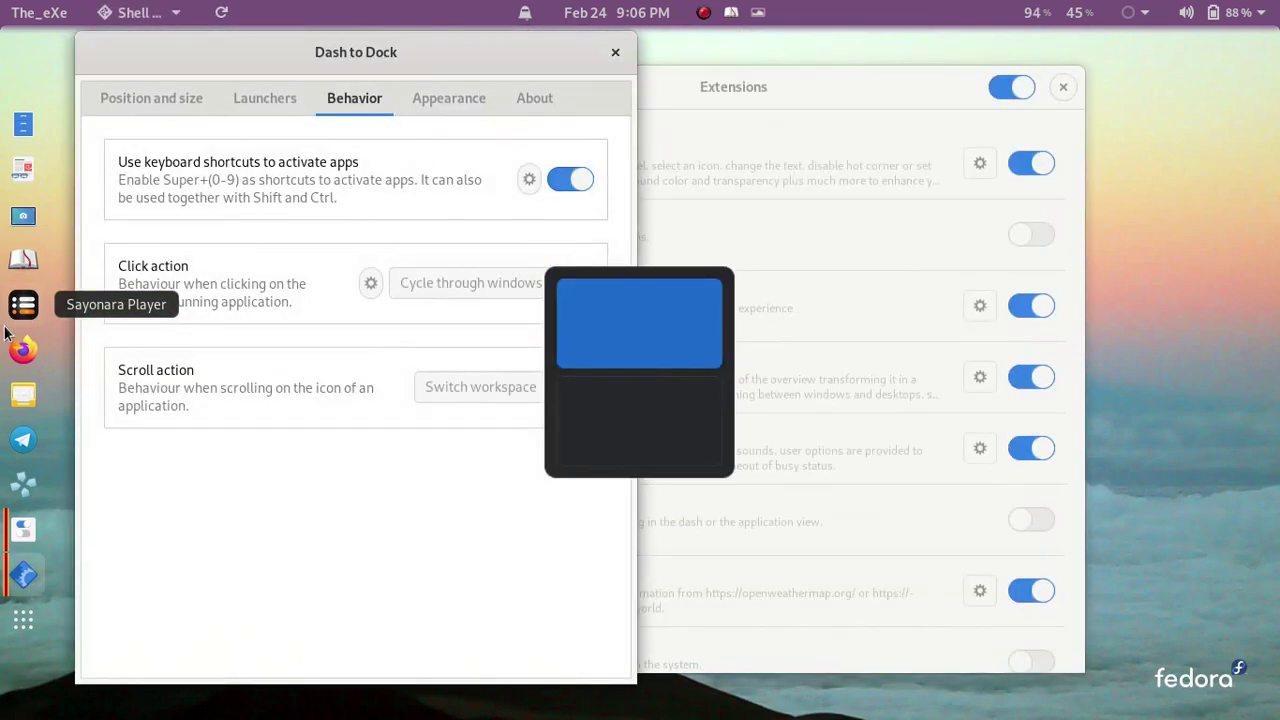
- Set the dock's opacity mode to Default and its background colour to purple
{"action": "left_click", "coordinate": [450, 100]}
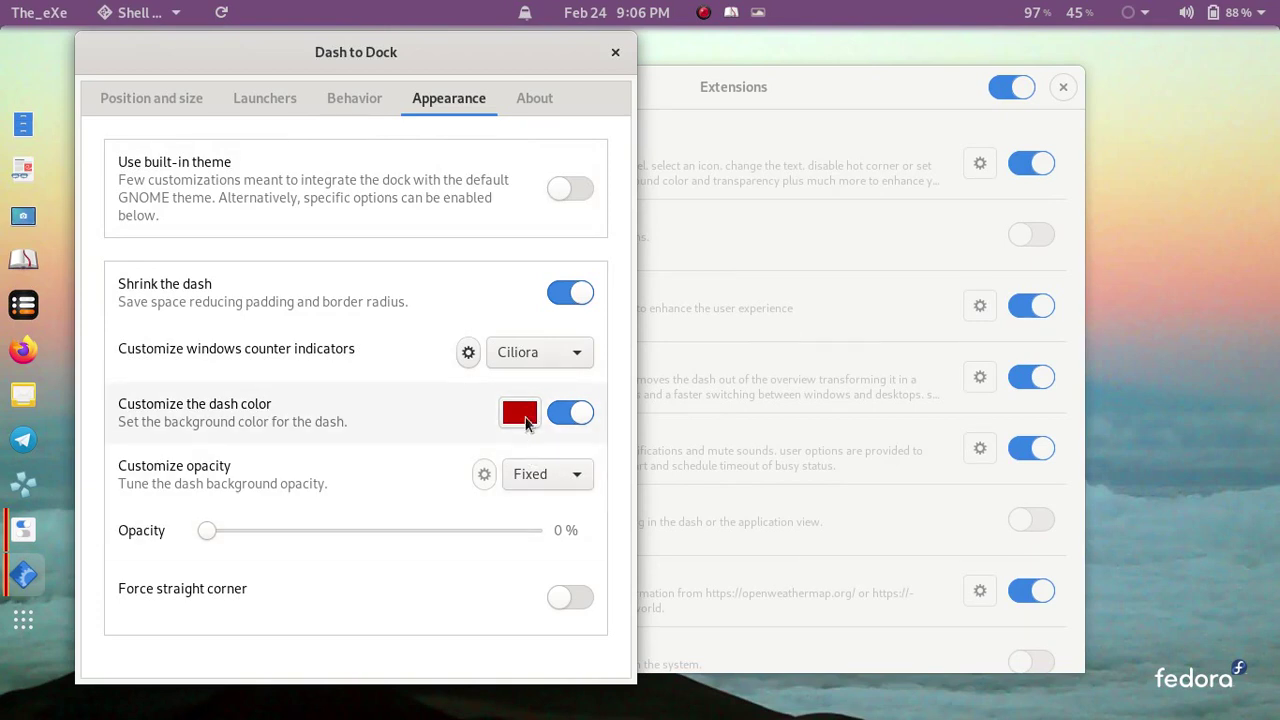
{"action": "left_click", "coordinate": [552, 480]}
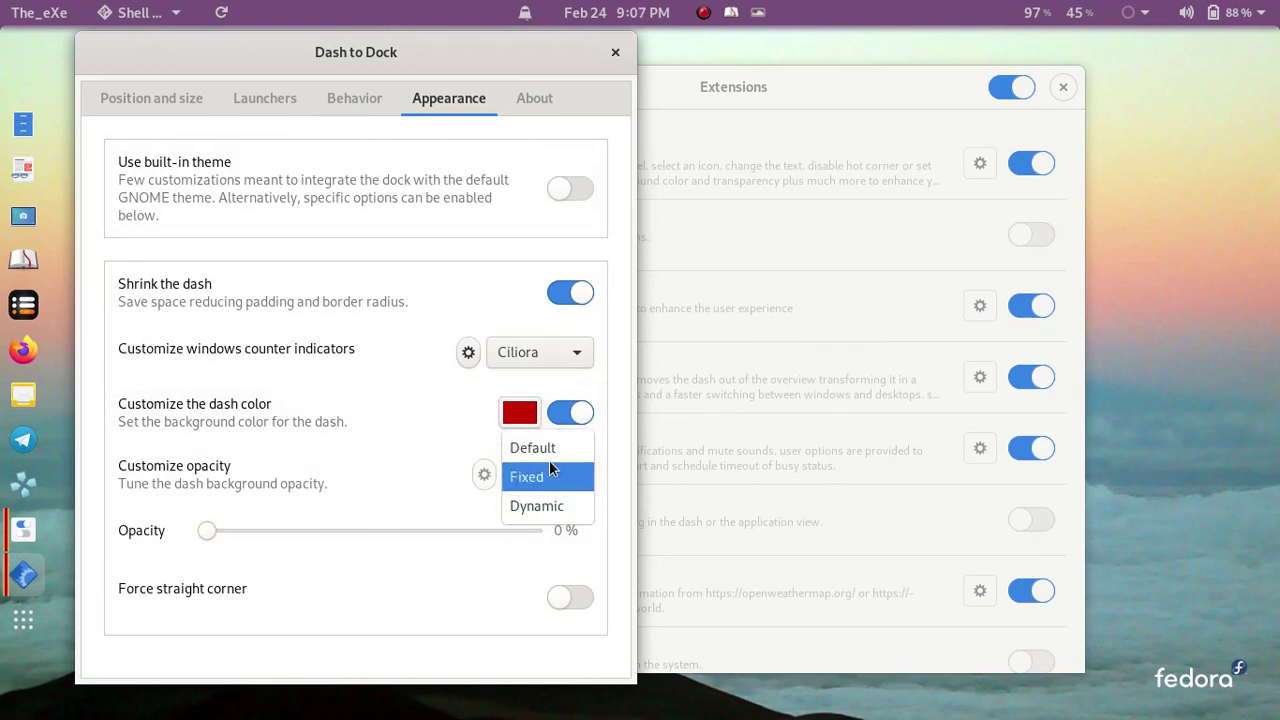
{"action": "left_click", "coordinate": [546, 449]}
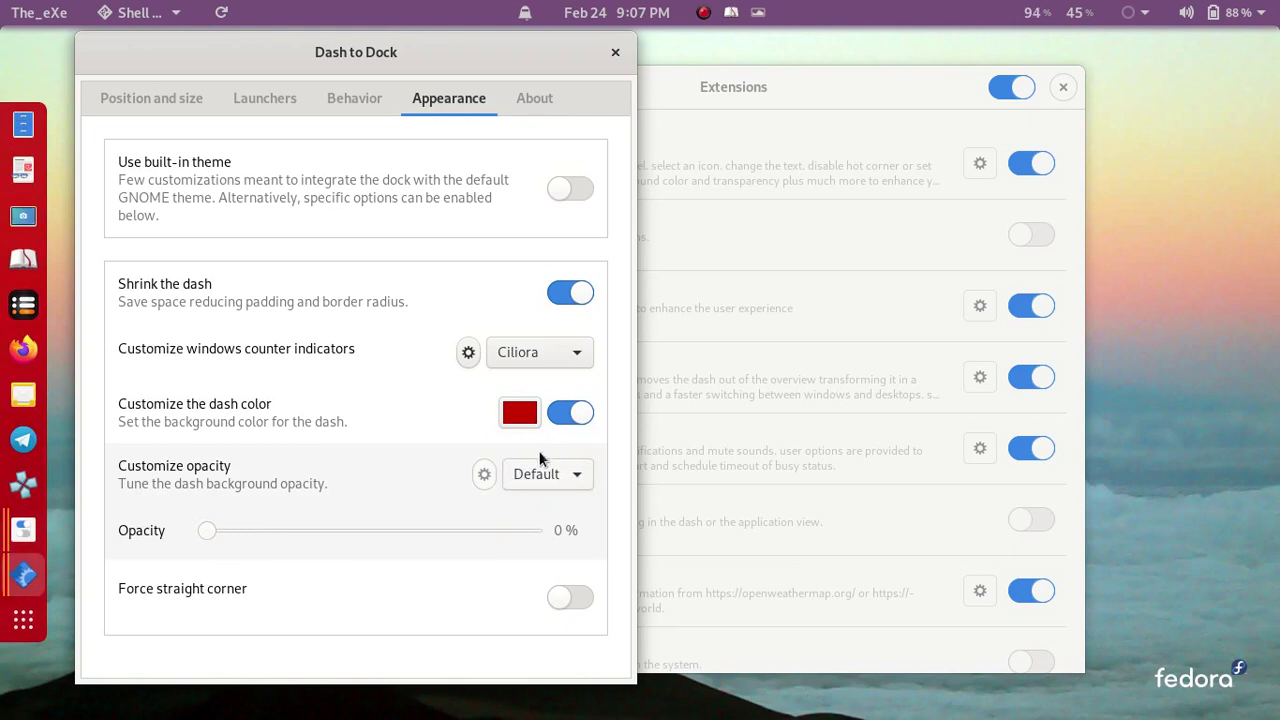
{"action": "left_click", "coordinate": [522, 414]}
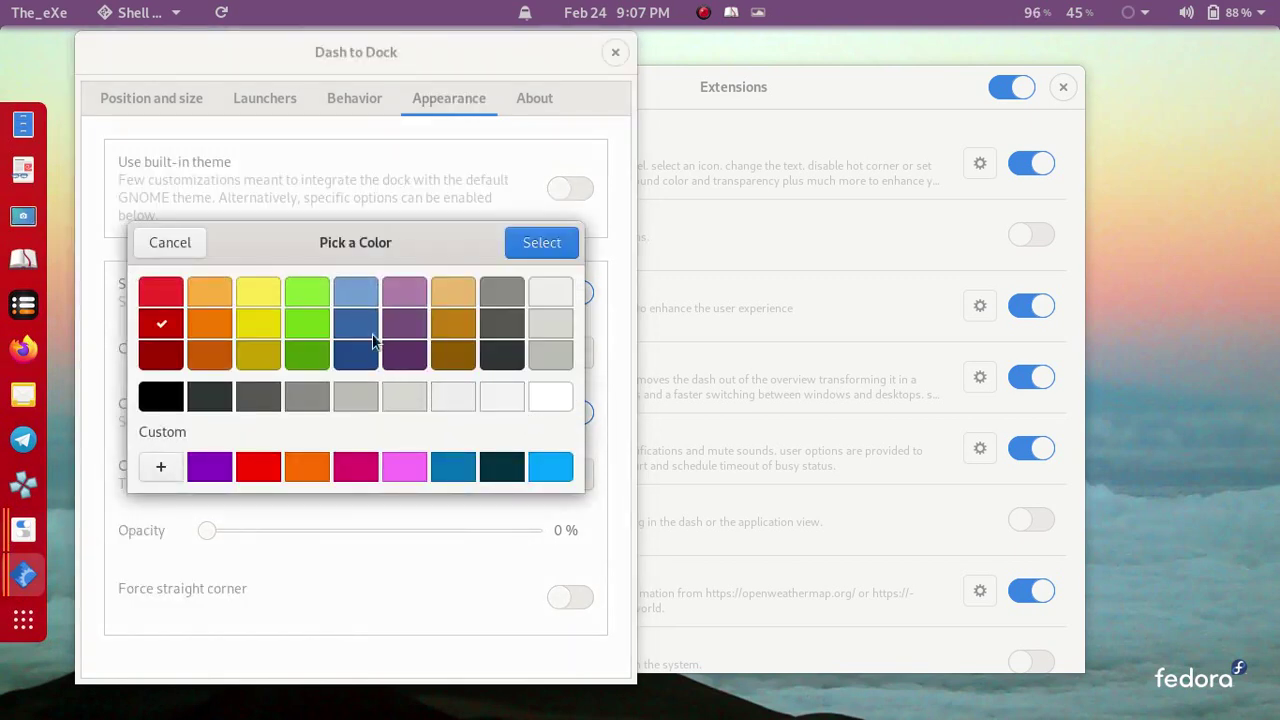
{"action": "left_click", "coordinate": [405, 323]}
{"action": "left_click", "coordinate": [541, 255]}
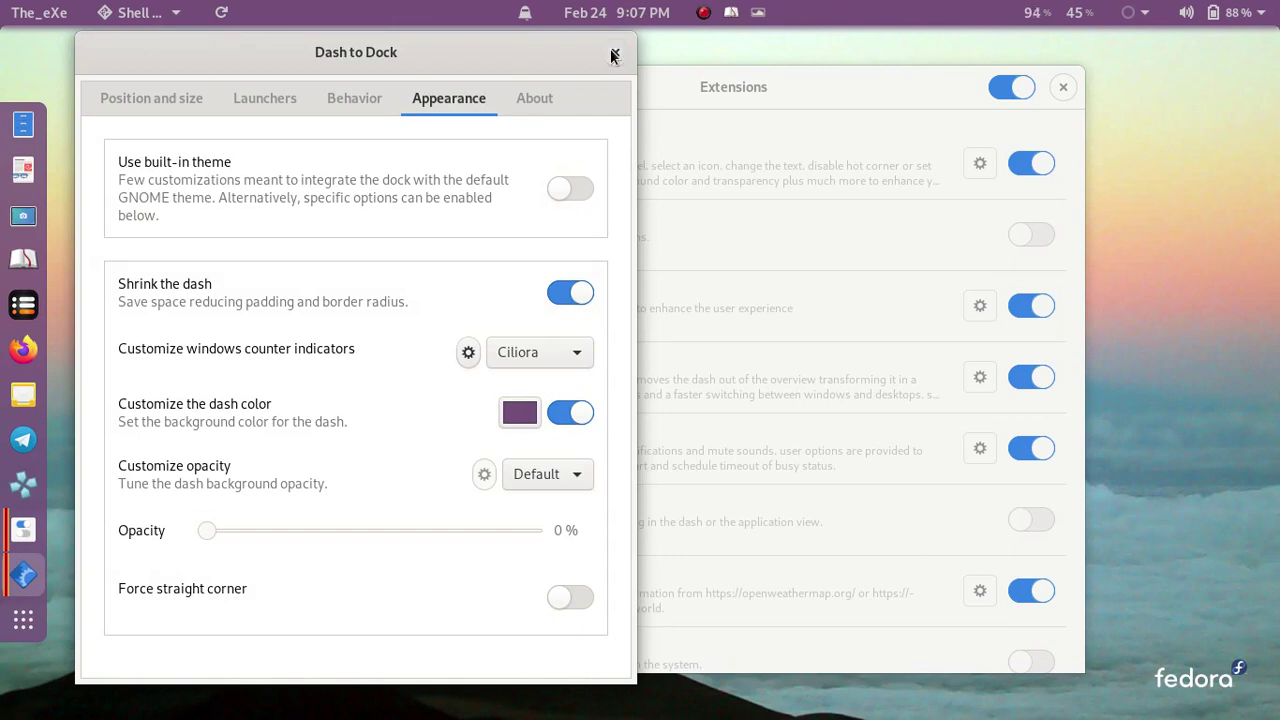
- Close the Dash to Dock settings and glance at the Pomodoro timer's top-bar menu
{"action": "left_click", "coordinate": [613, 55]}
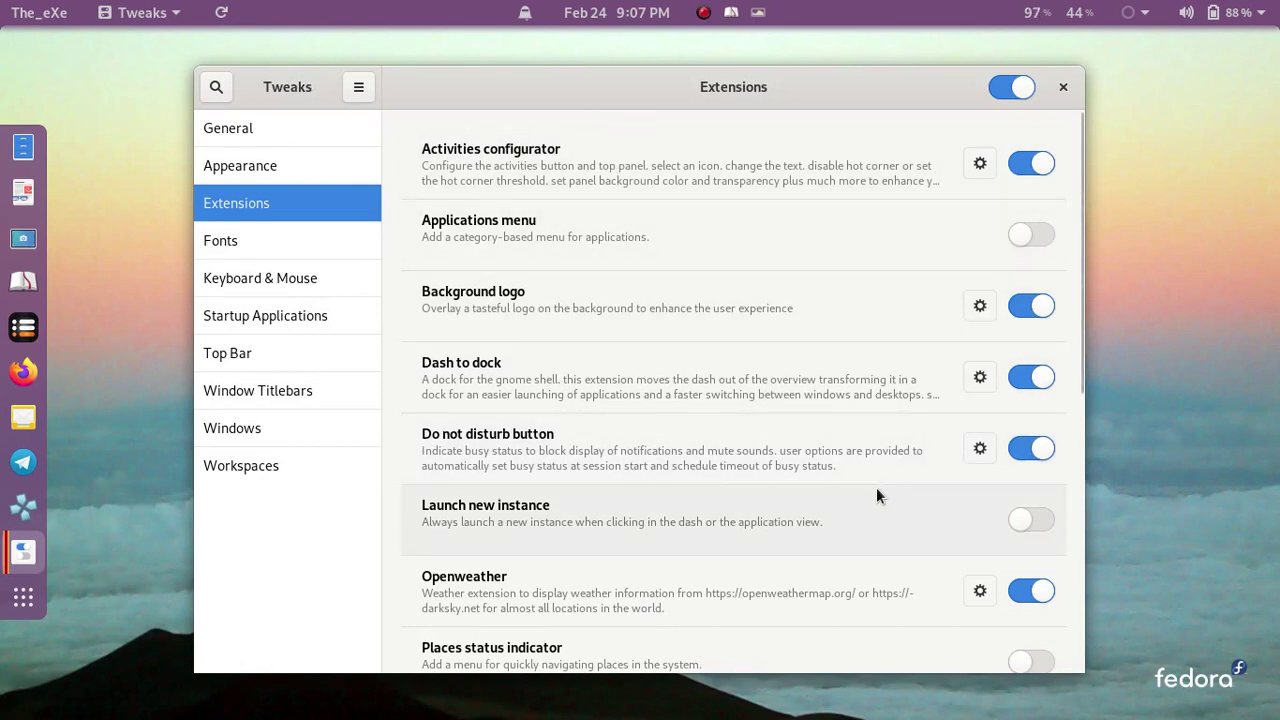
{"action": "scroll", "coordinate": [876, 490], "scroll_direction": "down", "scroll_amount": 3}
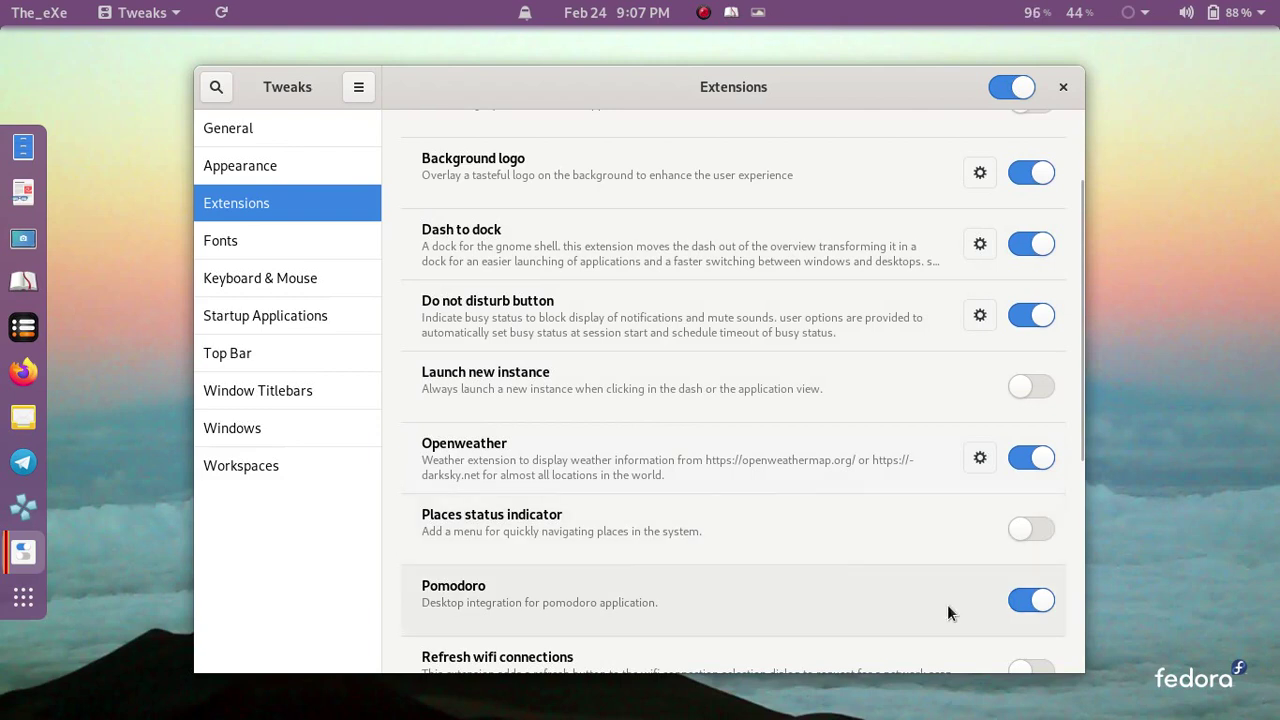
{"action": "left_click", "coordinate": [1146, 6]}
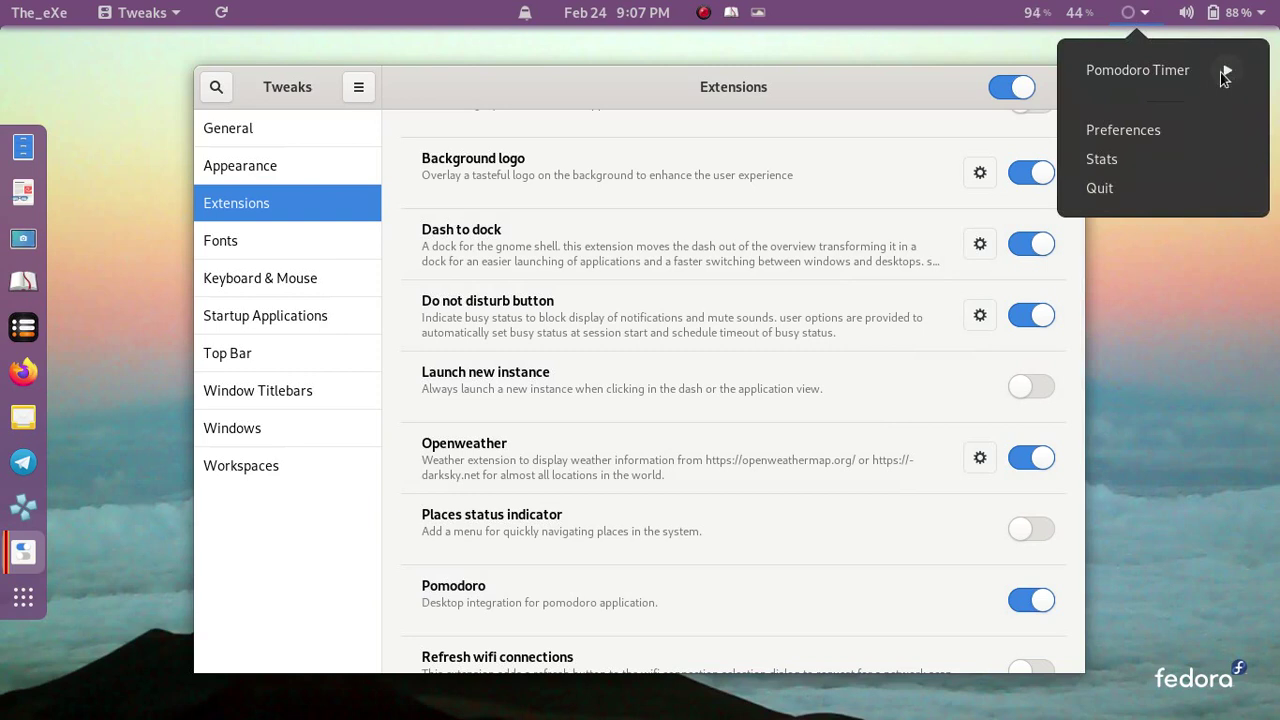
{"action": "left_click", "coordinate": [1134, 12]}
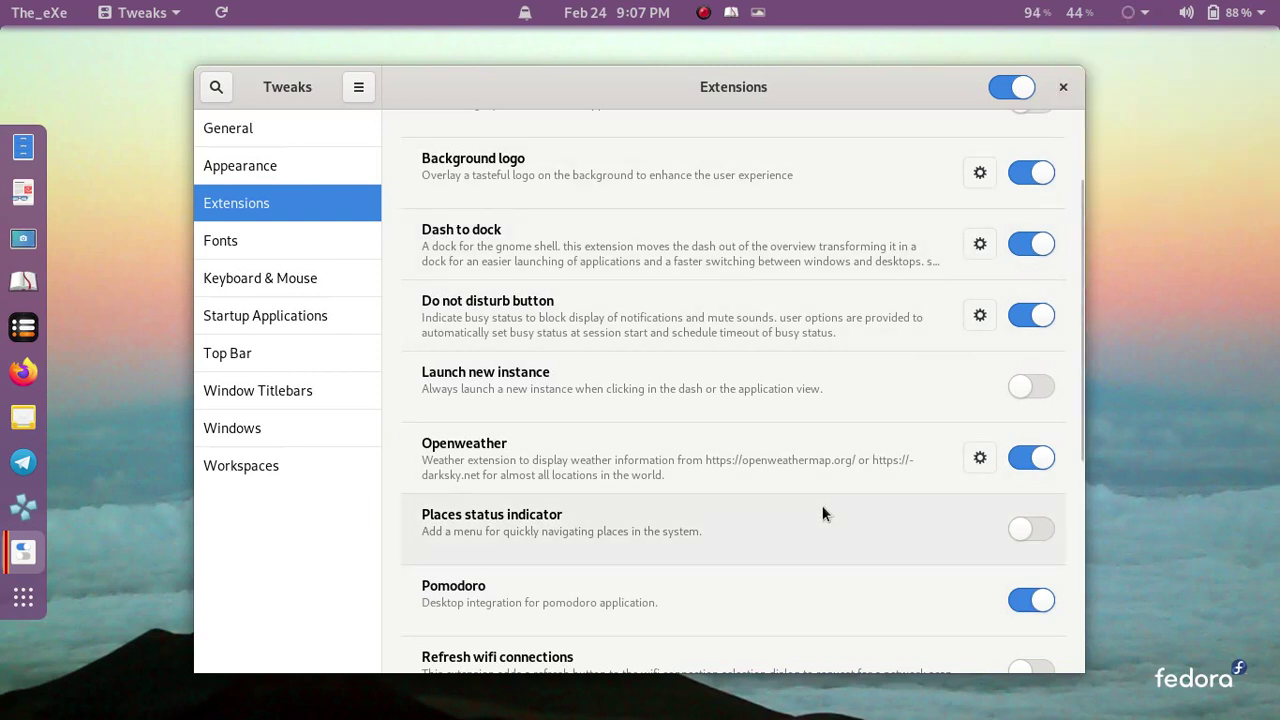
- Scroll the Extensions list down to the enabled Topicons plus entry
{"action": "scroll", "coordinate": [820, 507], "scroll_direction": "down", "scroll_amount": 3}
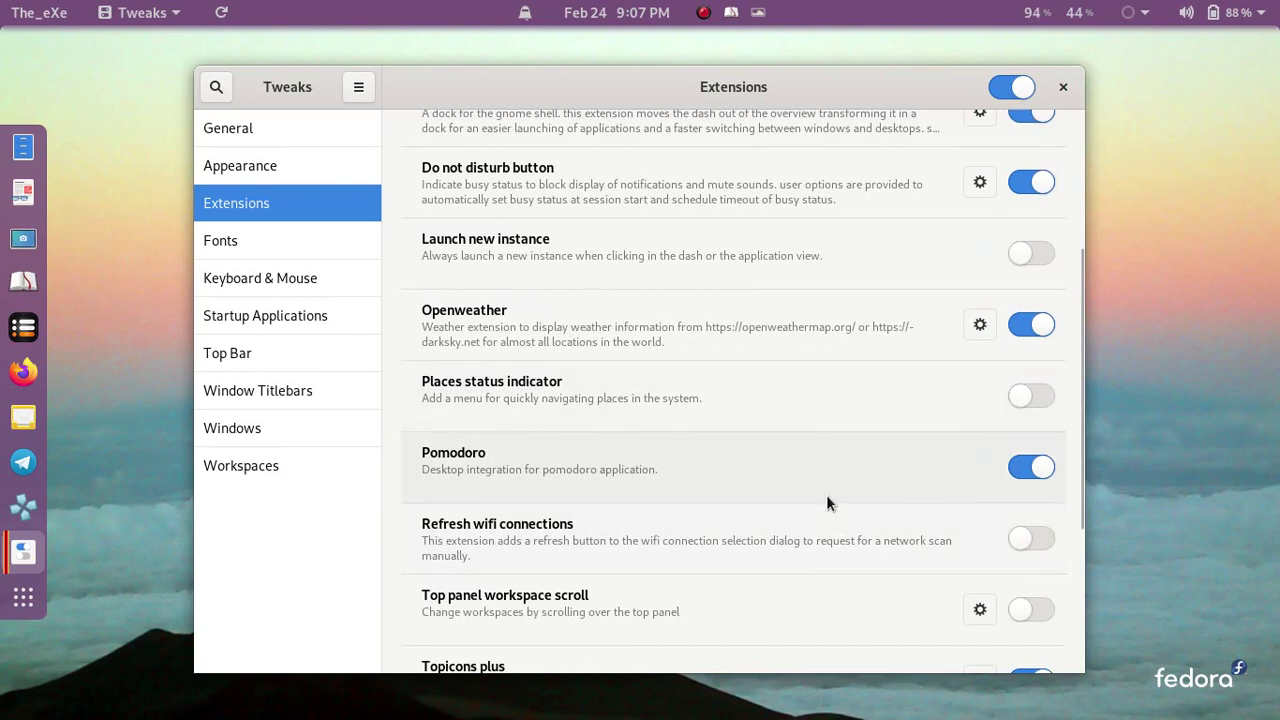
{"action": "scroll", "coordinate": [827, 502], "scroll_direction": "down", "scroll_amount": 1}
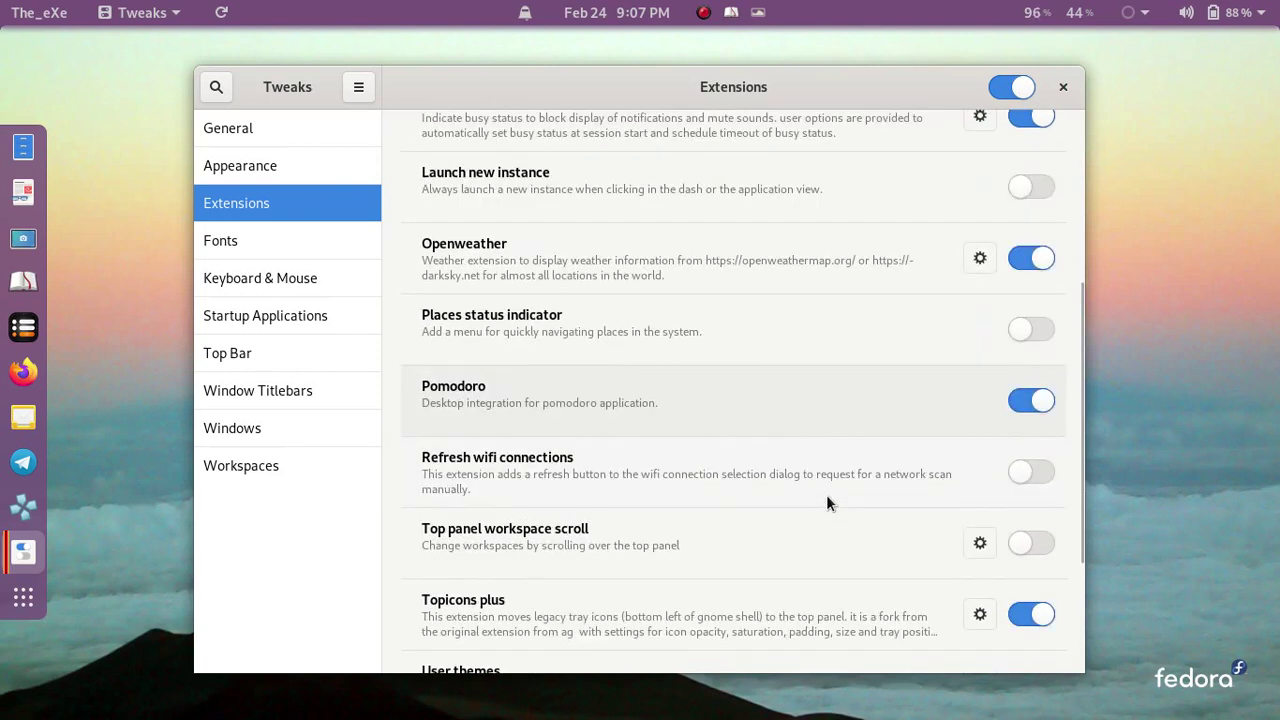
{"action": "scroll", "coordinate": [826, 502], "scroll_direction": "down", "scroll_amount": 2}
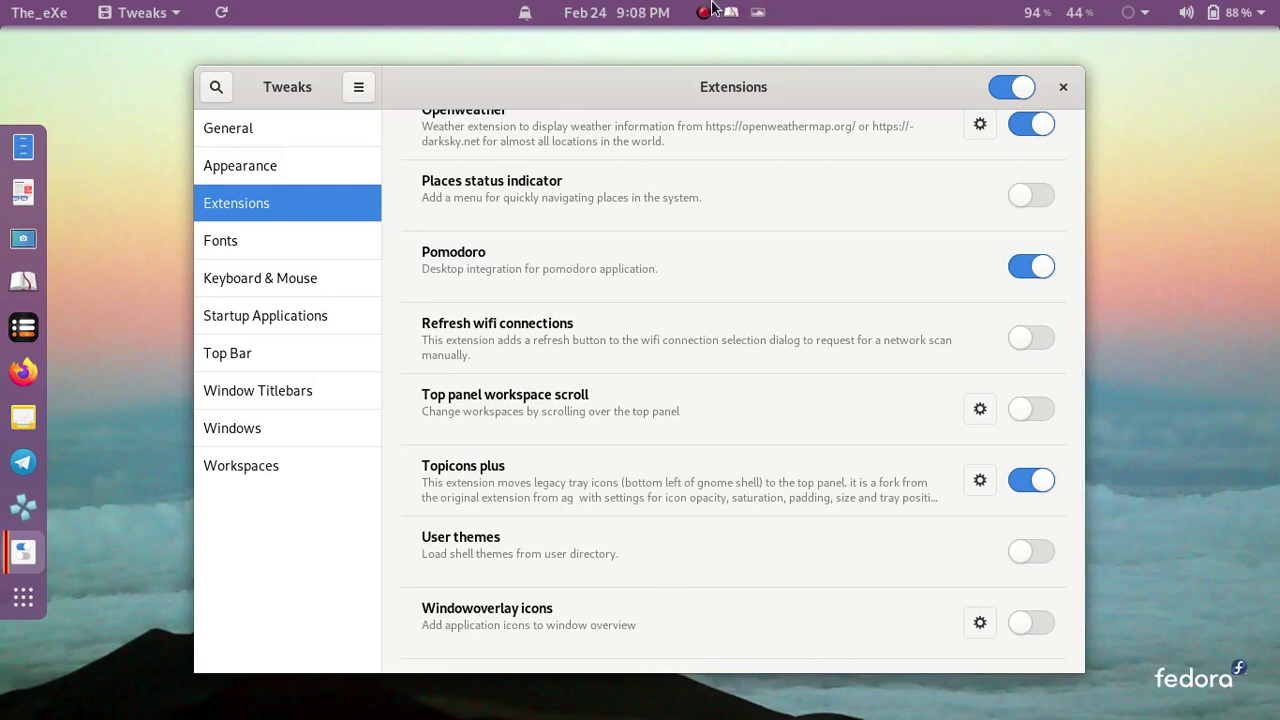
{"action": "left_click", "coordinate": [979, 482]}
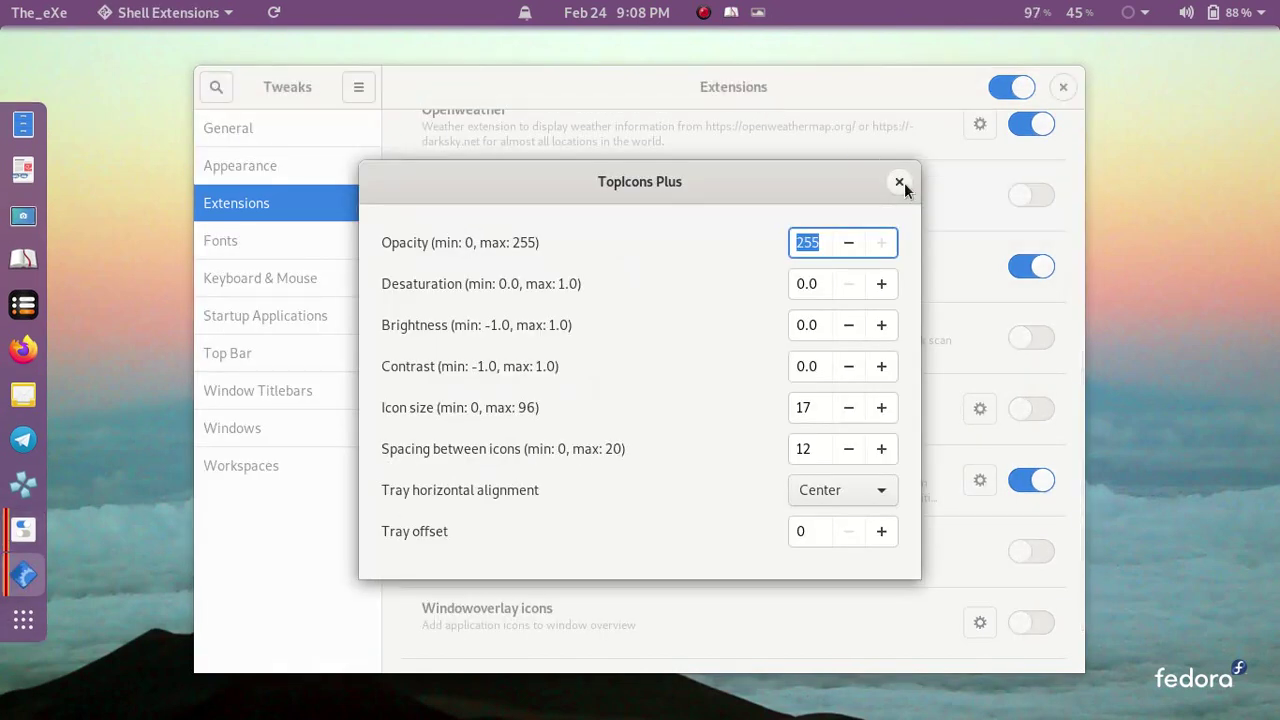
{"action": "left_click", "coordinate": [899, 182]}
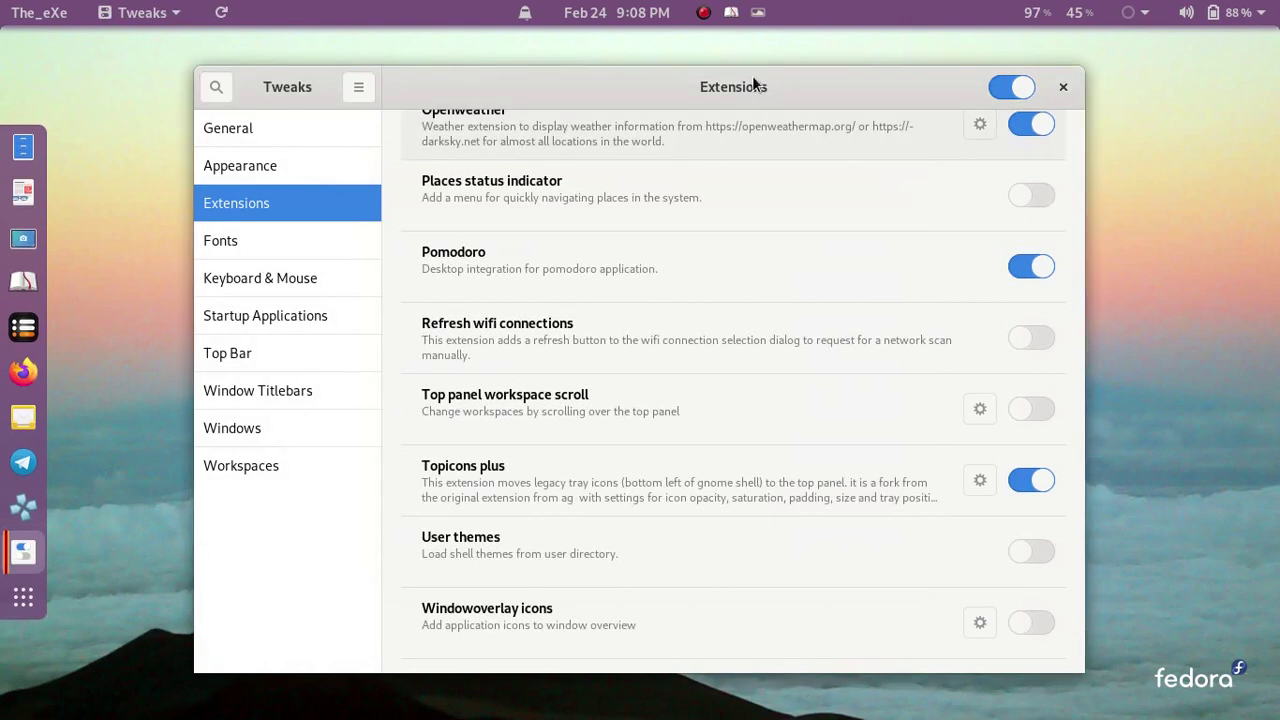
{"action": "scroll", "coordinate": [892, 454], "scroll_direction": "down", "scroll_amount": 1}
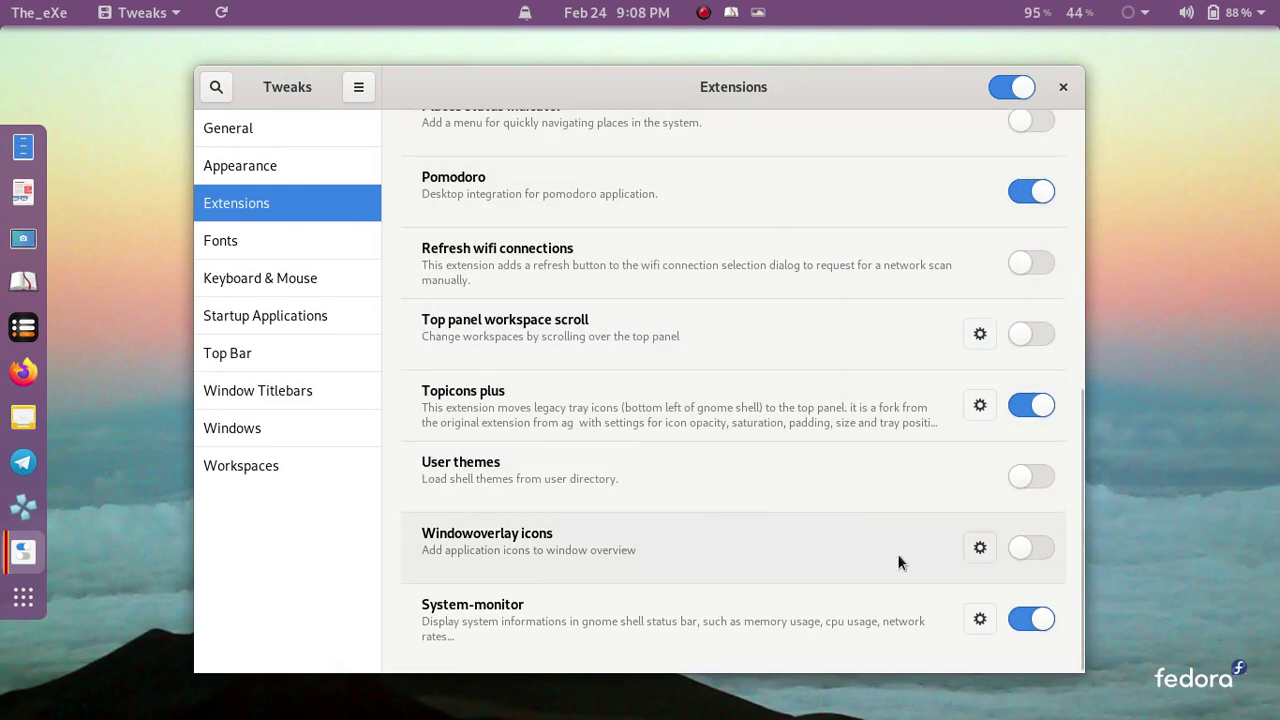
{"action": "left_click", "coordinate": [979, 622]}
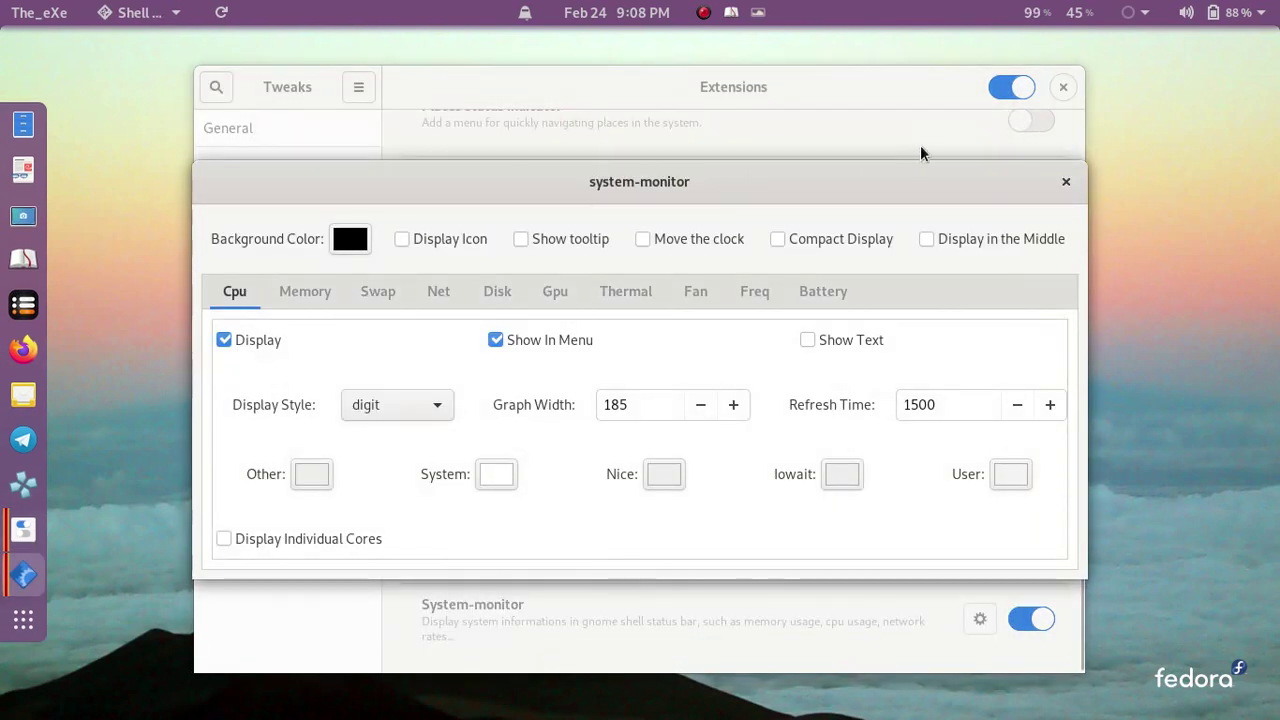
{"action": "left_click_drag", "start_coordinate": [786, 177], "coordinate": [765, 139]}
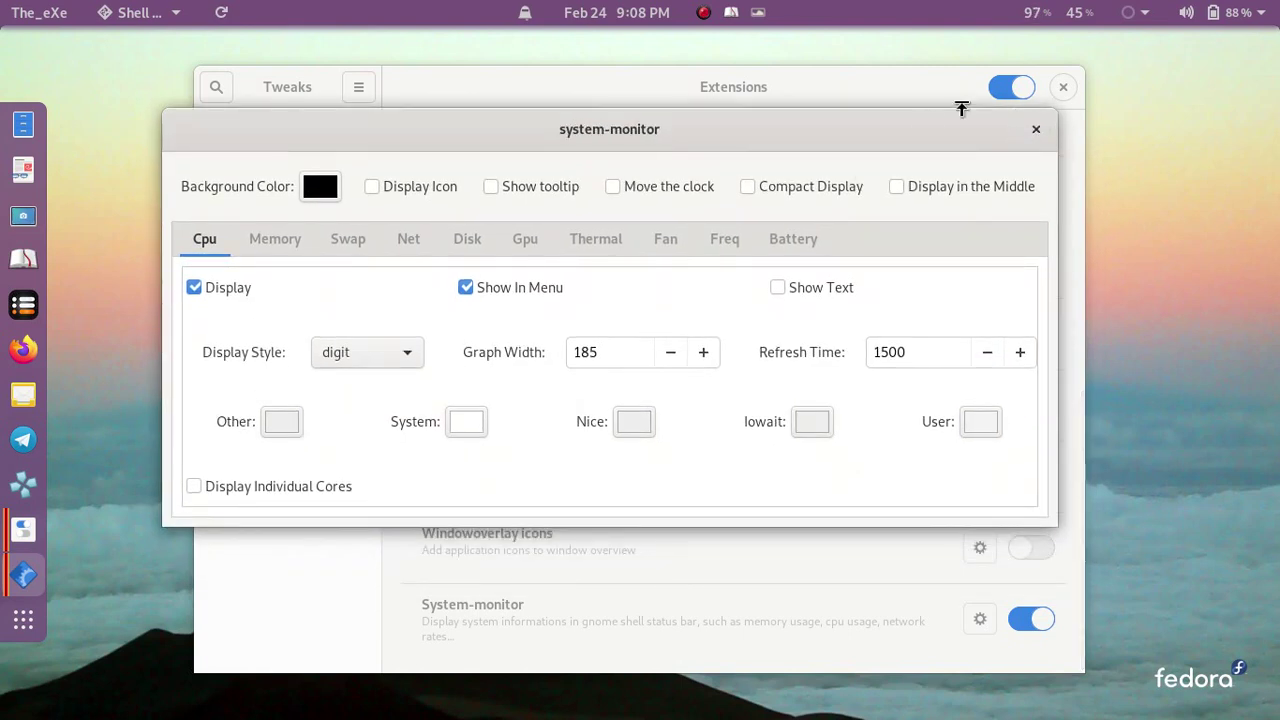
{"action": "left_click", "coordinate": [275, 246]}
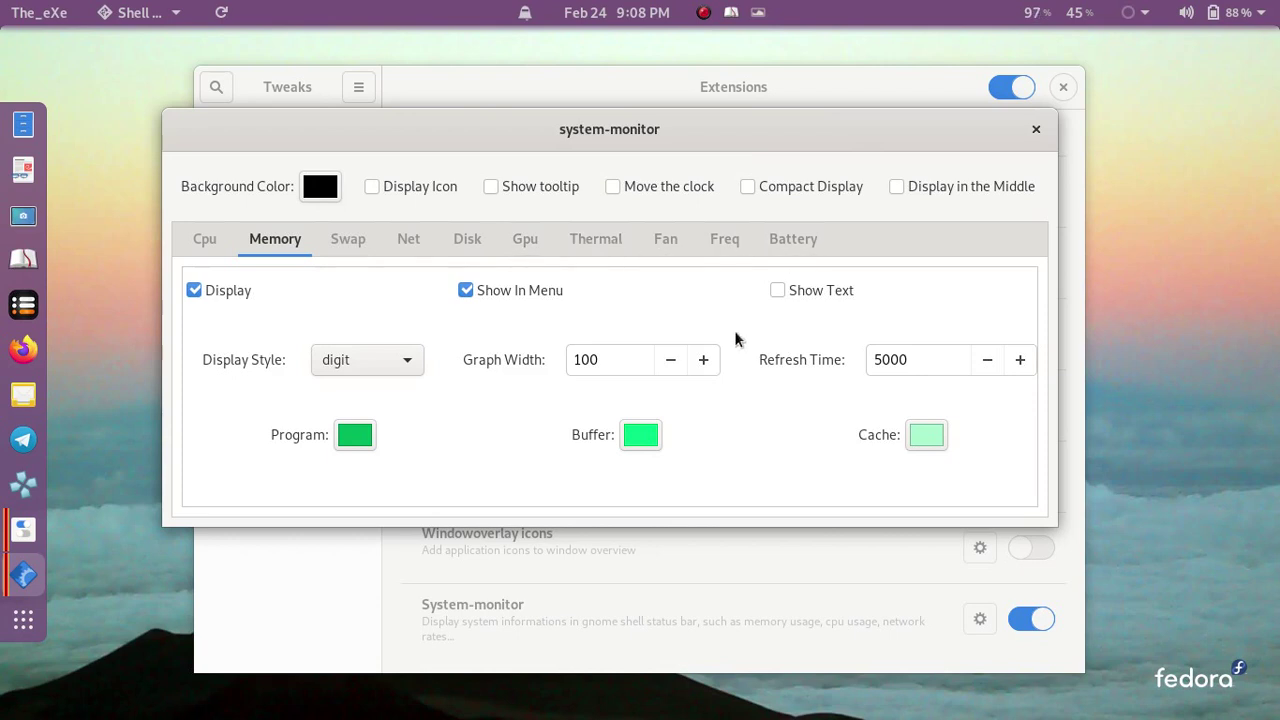
{"action": "left_click", "coordinate": [372, 366]}
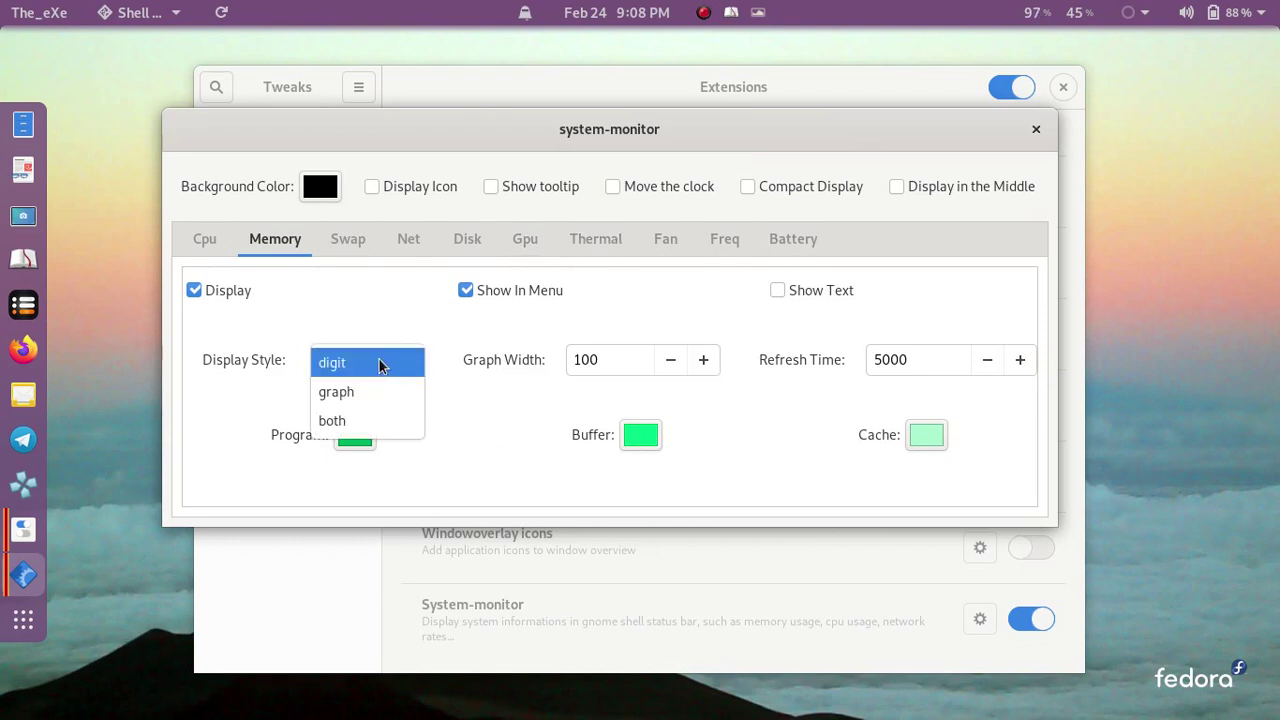
{"action": "left_click", "coordinate": [379, 363]}
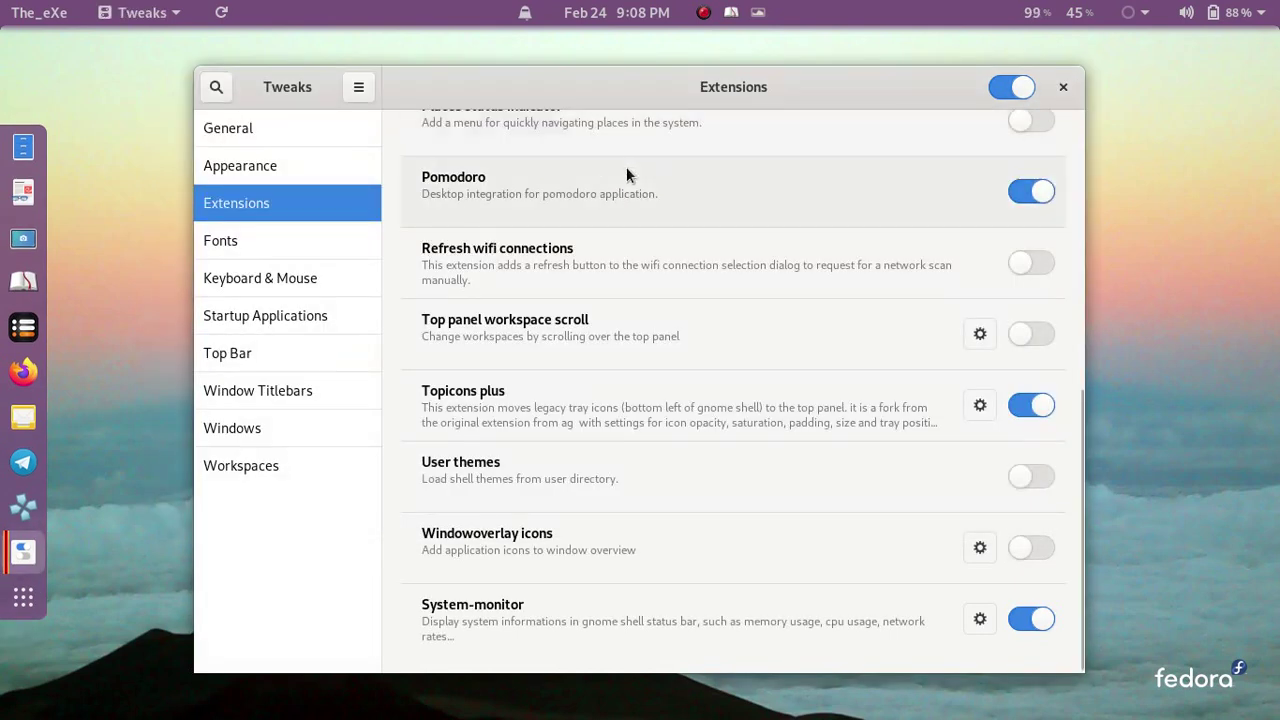
- Open Show Applications from the dock and page the app grid to its second screen
{"action": "scroll", "coordinate": [624, 192], "scroll_direction": "up", "scroll_amount": 5}
{"action": "scroll", "coordinate": [624, 192], "scroll_direction": "up", "scroll_amount": 5}
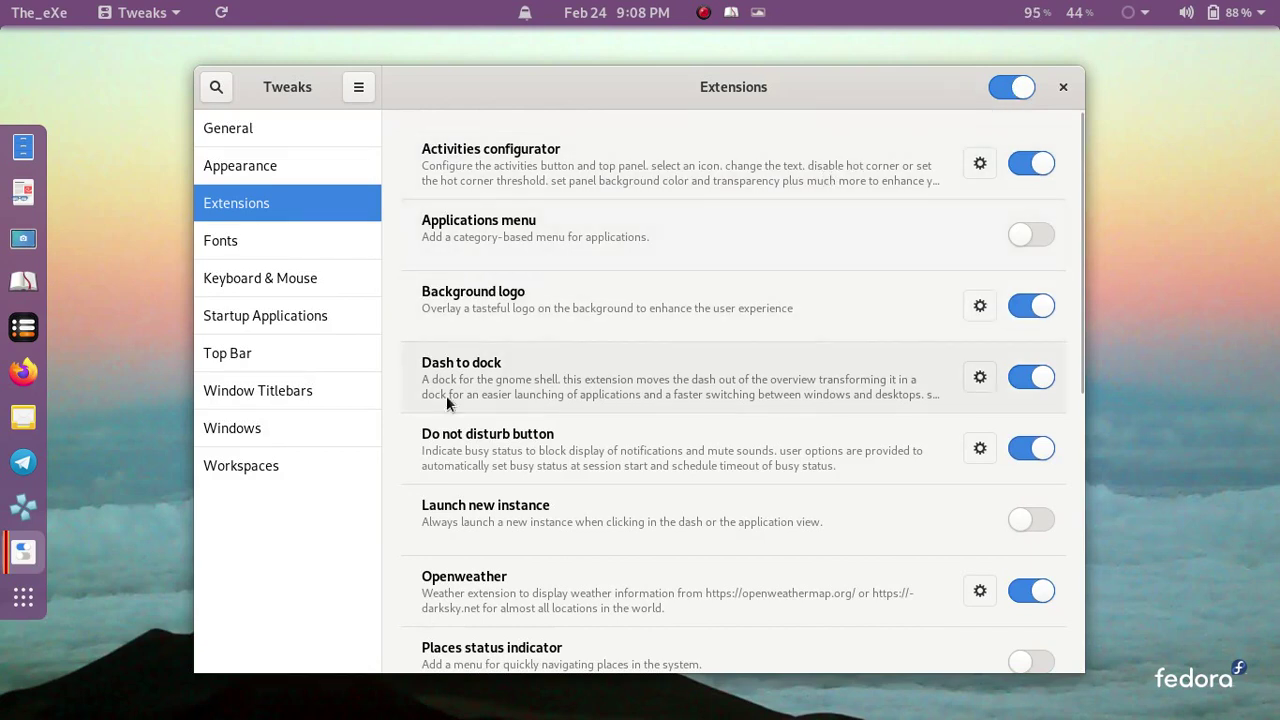
{"action": "left_click", "coordinate": [38, 596]}
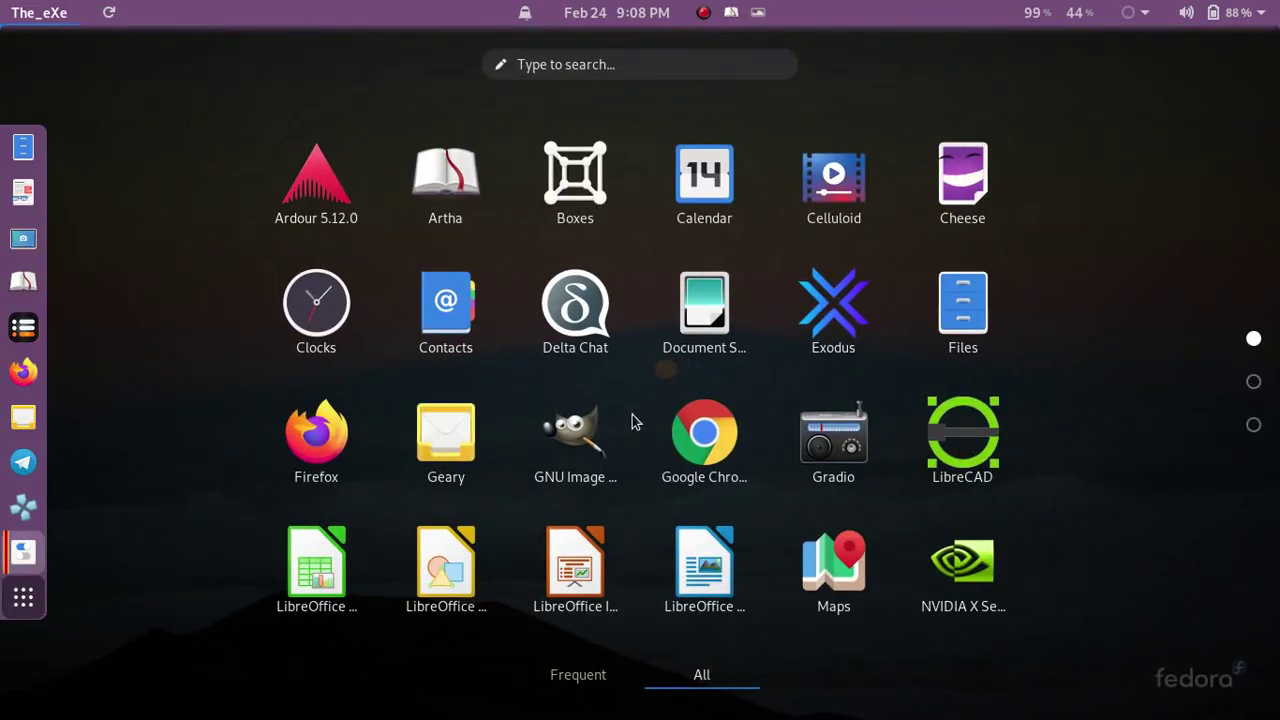
{"action": "scroll", "coordinate": [632, 414], "scroll_direction": "down", "scroll_amount": 1}
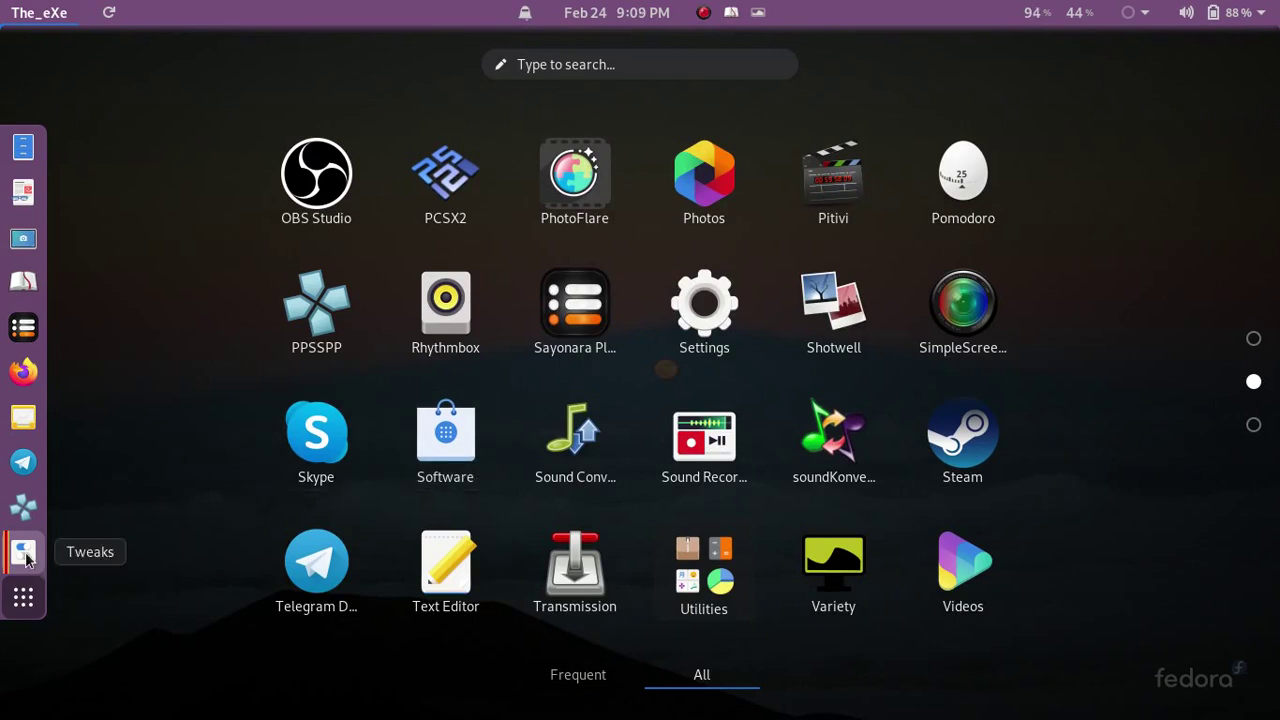
- Reopen Tweaks to its Appearance page, then close it to reveal the purple-docked desktop
{"action": "left_click", "coordinate": [24, 553]}
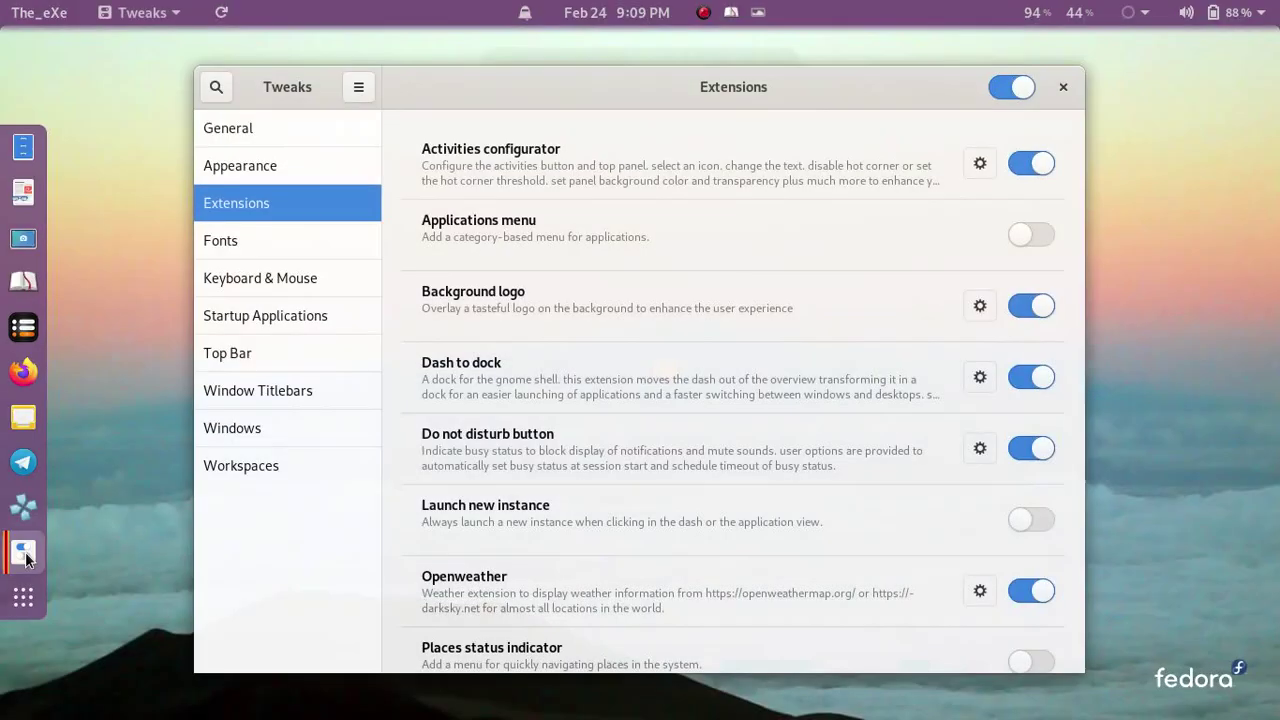
{"action": "left_click", "coordinate": [229, 174]}
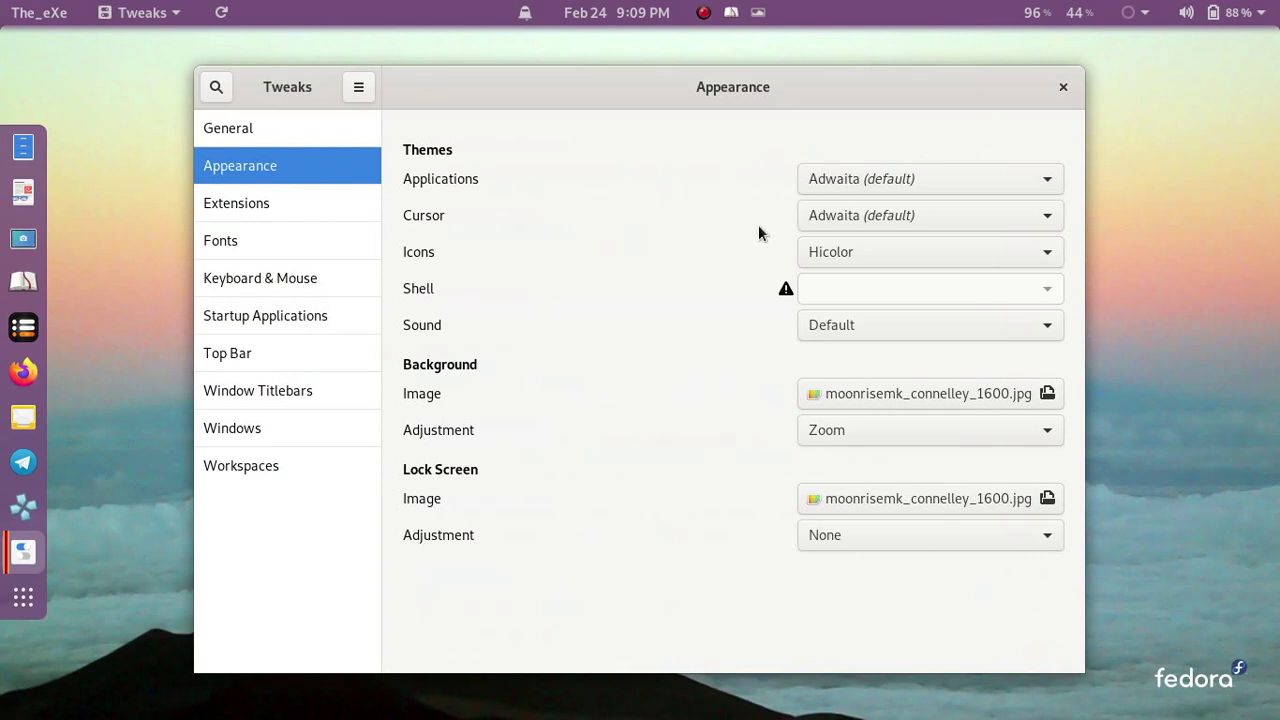
{"action": "left_click", "coordinate": [1056, 93]}
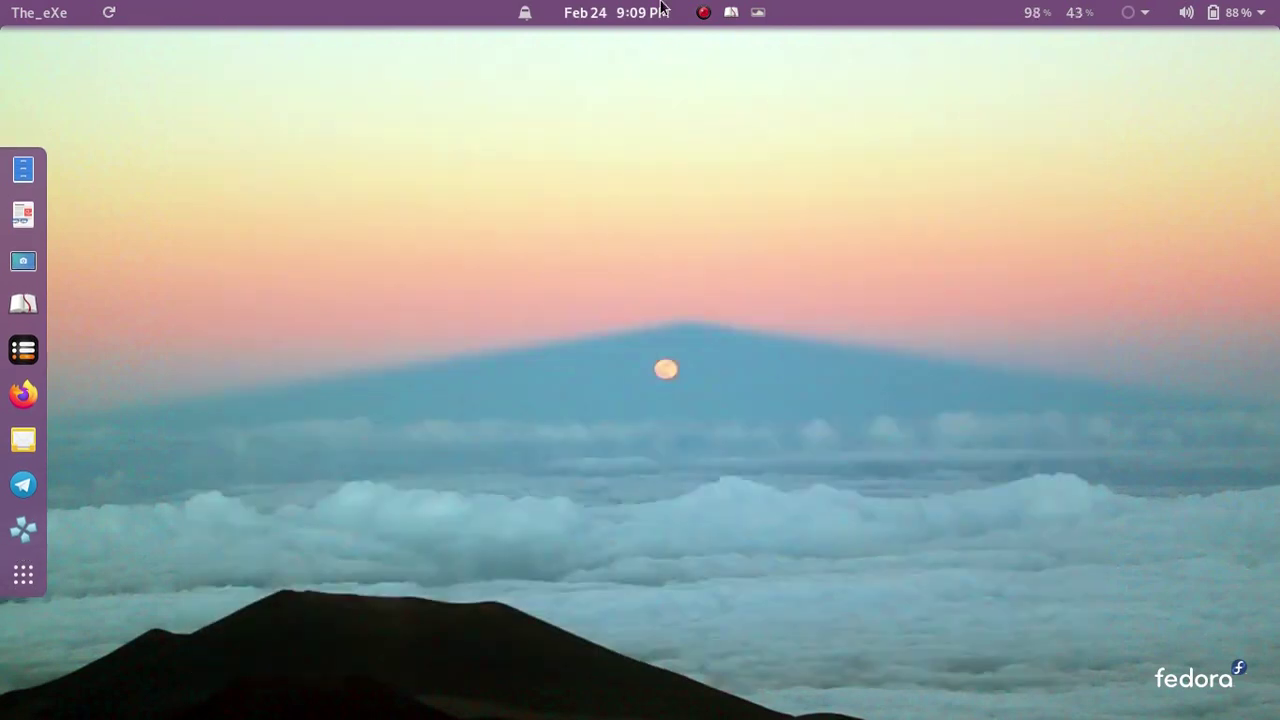